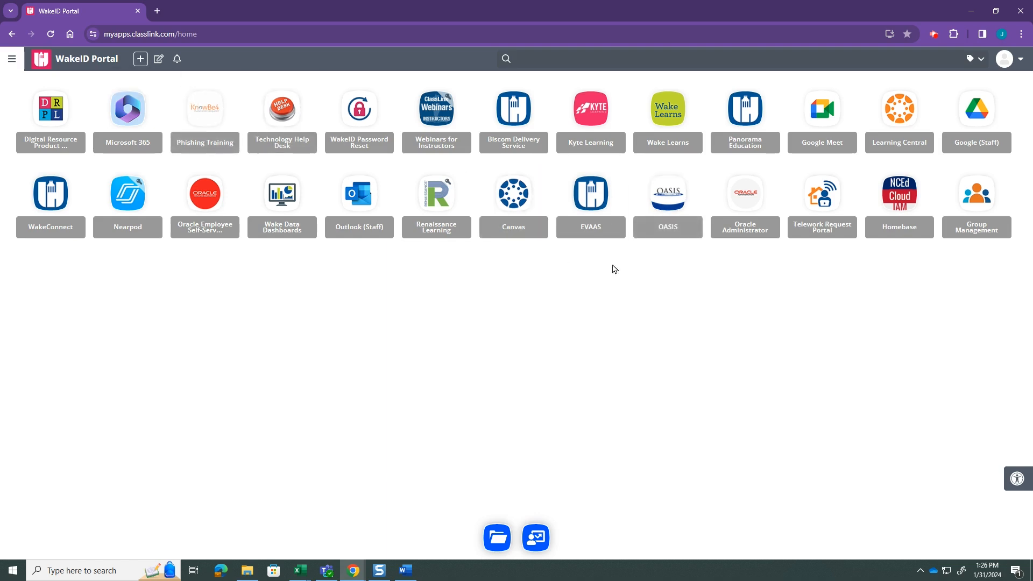
Open the Student Rosters category of the DEARS school reports through OASIS
{"action": "left_click", "coordinate": [675, 203]}
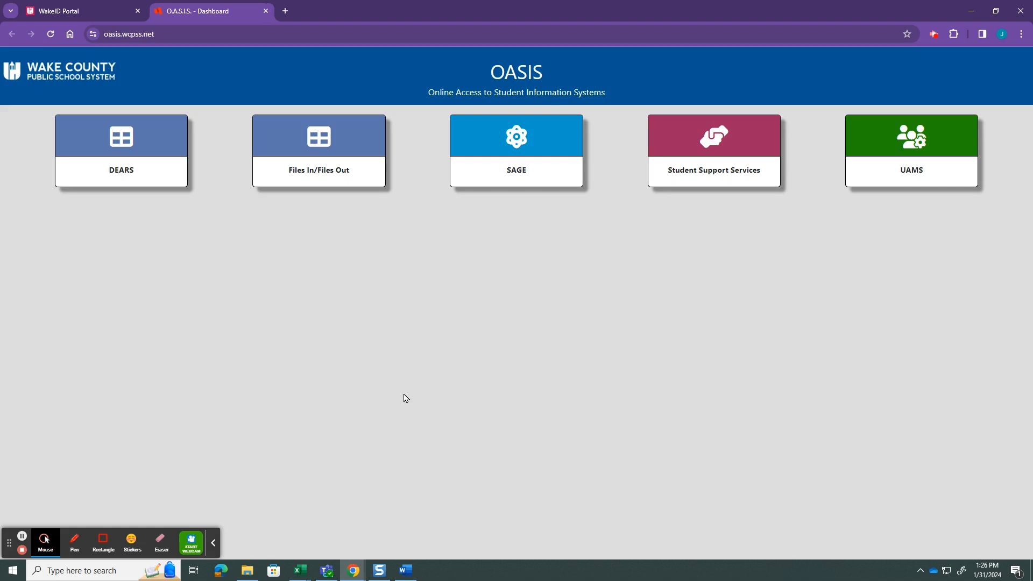
{"action": "left_click", "coordinate": [138, 174]}
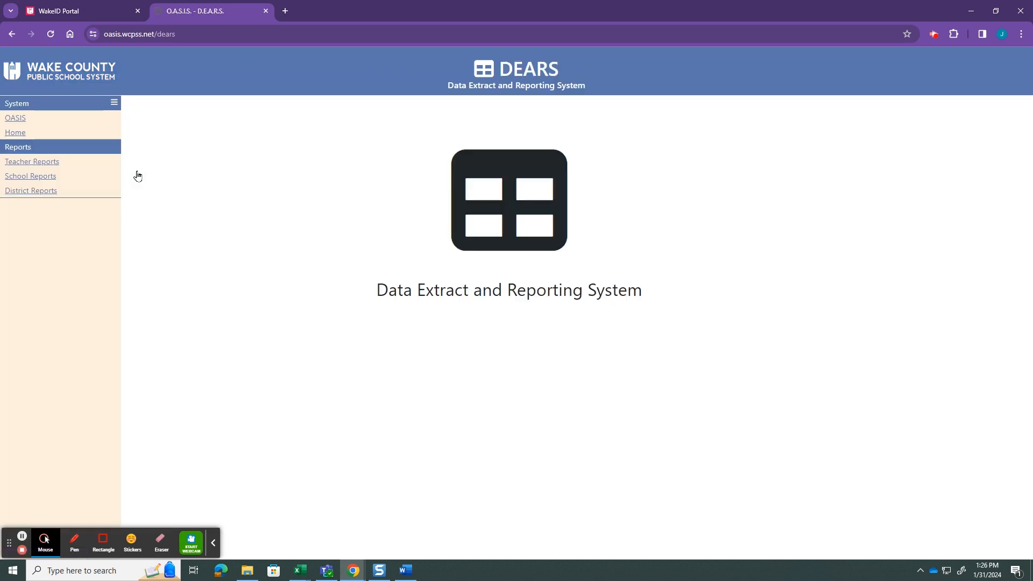
{"action": "left_click", "coordinate": [44, 177]}
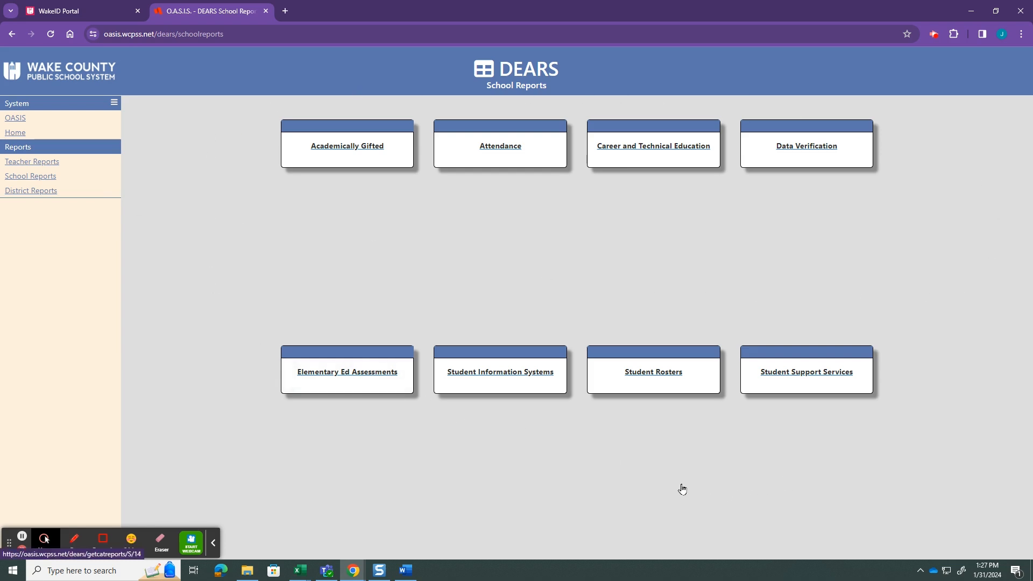
{"action": "left_click", "coordinate": [660, 378]}
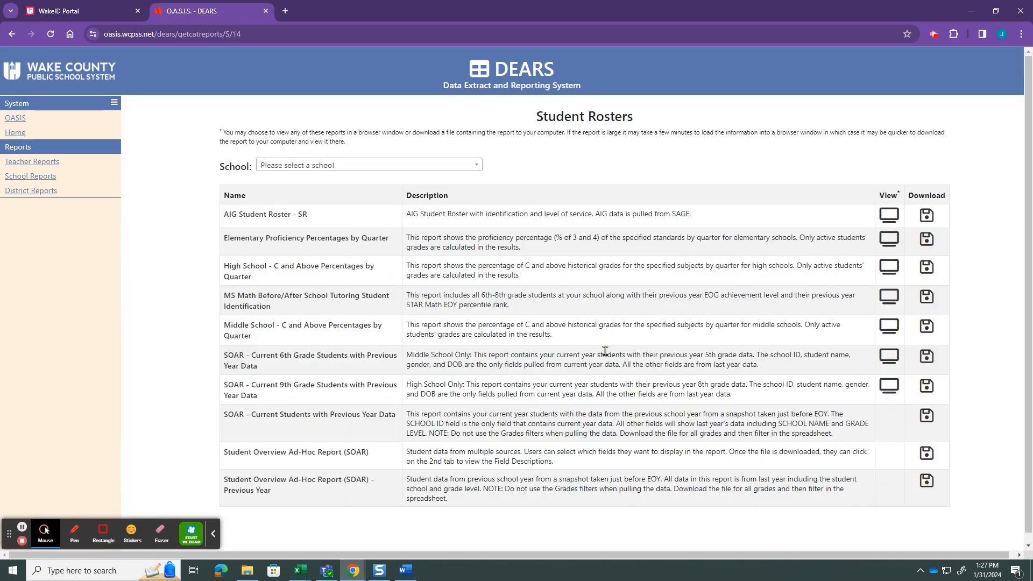
Choose Abbotts Creek Elementary (920303) as the school and open the download options for the Student Overview Ad-Hoc Report (SOAR)
{"action": "left_click", "coordinate": [477, 167]}
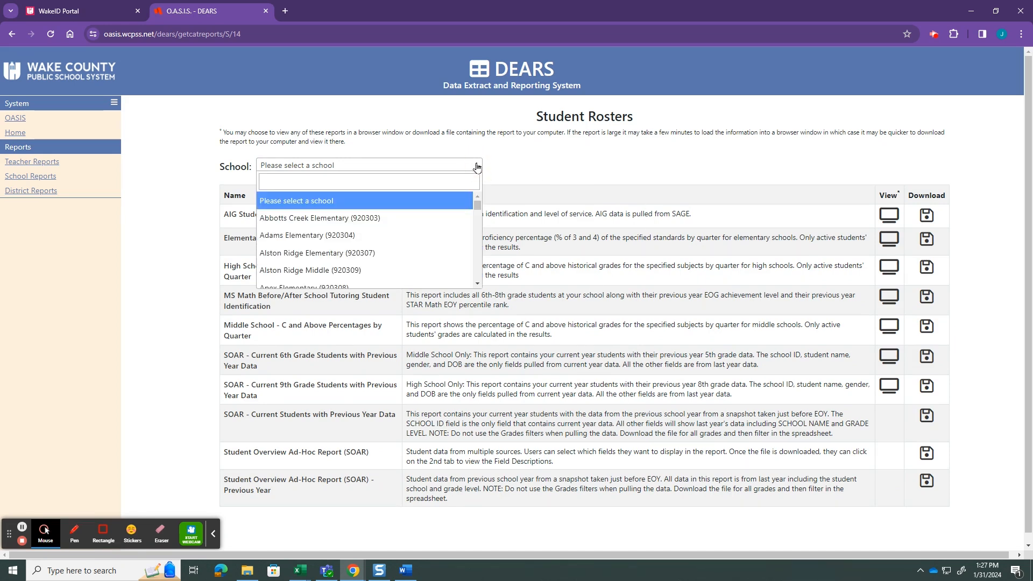
{"action": "left_click", "coordinate": [380, 222]}
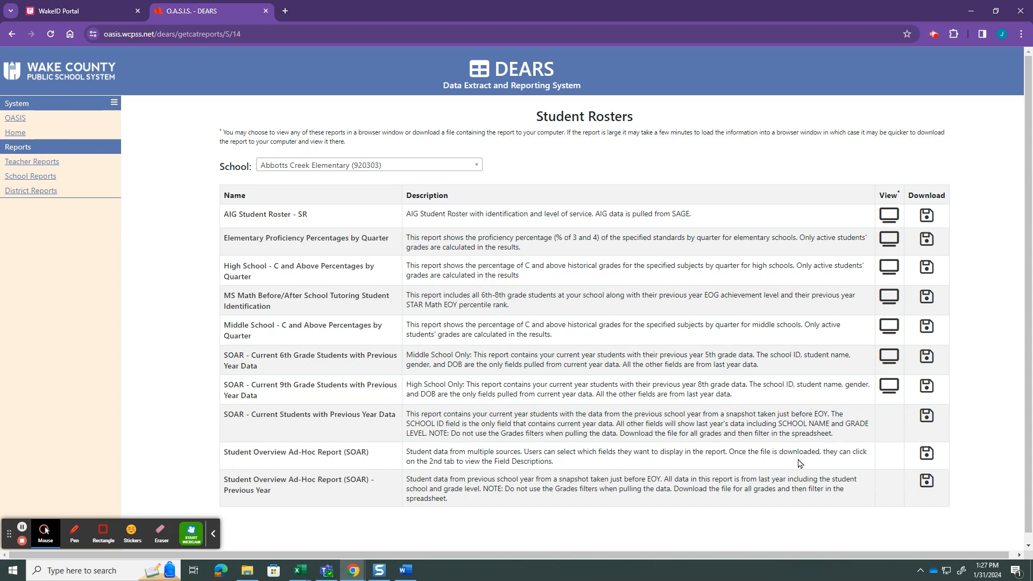
{"action": "left_click", "coordinate": [926, 456]}
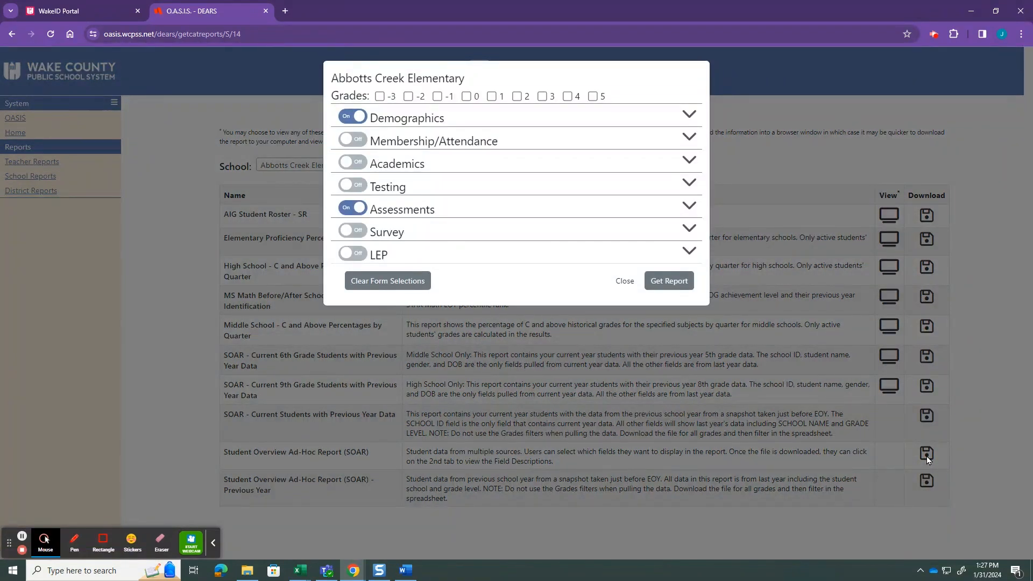
Turn off the Demographics and Assessments categories and limit the report to grades 3, 4 and 5
{"action": "left_click", "coordinate": [355, 117]}
{"action": "left_click", "coordinate": [359, 208]}
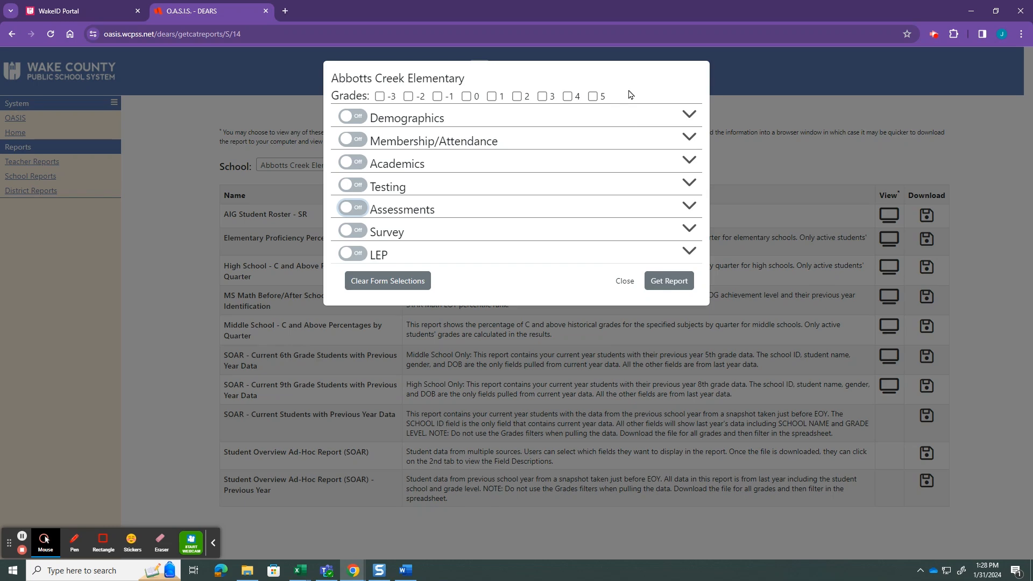
{"action": "left_click", "coordinate": [543, 97]}
{"action": "left_click", "coordinate": [567, 97]}
{"action": "left_click", "coordinate": [593, 97]}
Include the Demographics fields STUDENT ID, FIRST NAME, LAST NAME, GRADE LEVEL and ETHNICITY / RACE in the report
{"action": "left_click", "coordinate": [688, 116]}
{"action": "left_click", "coordinate": [689, 116]}
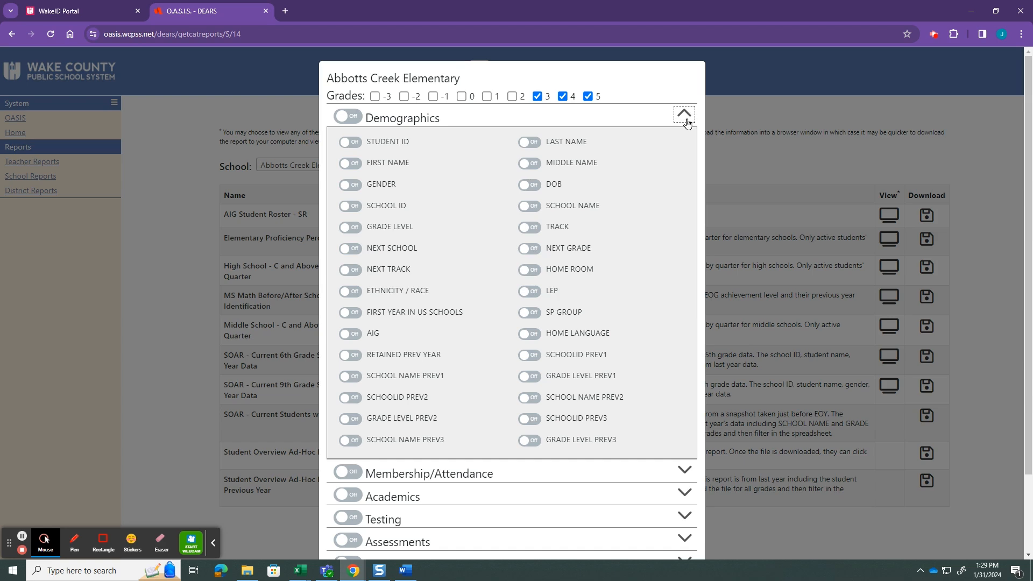
{"action": "left_click", "coordinate": [350, 143]}
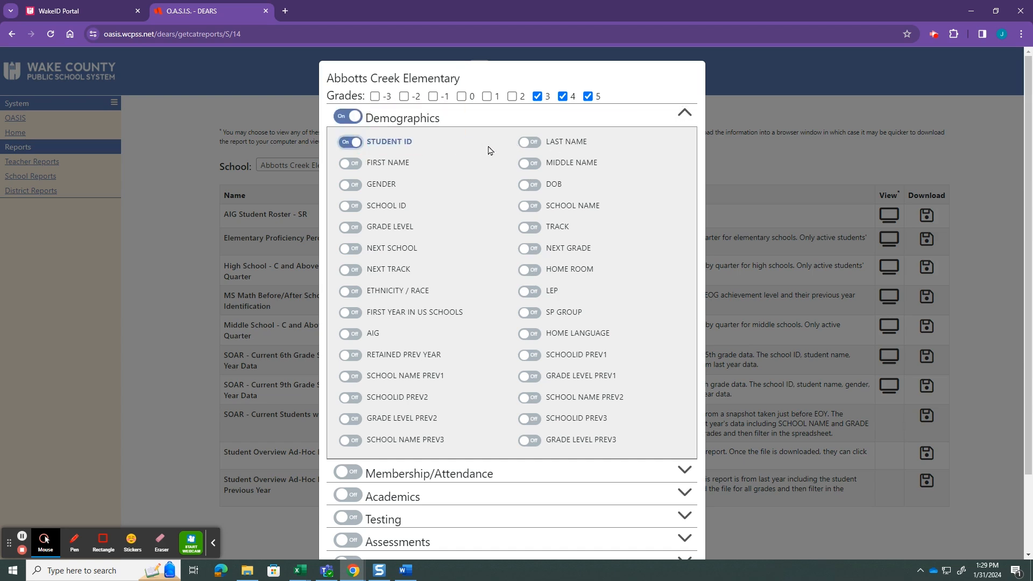
{"action": "left_click", "coordinate": [356, 164]}
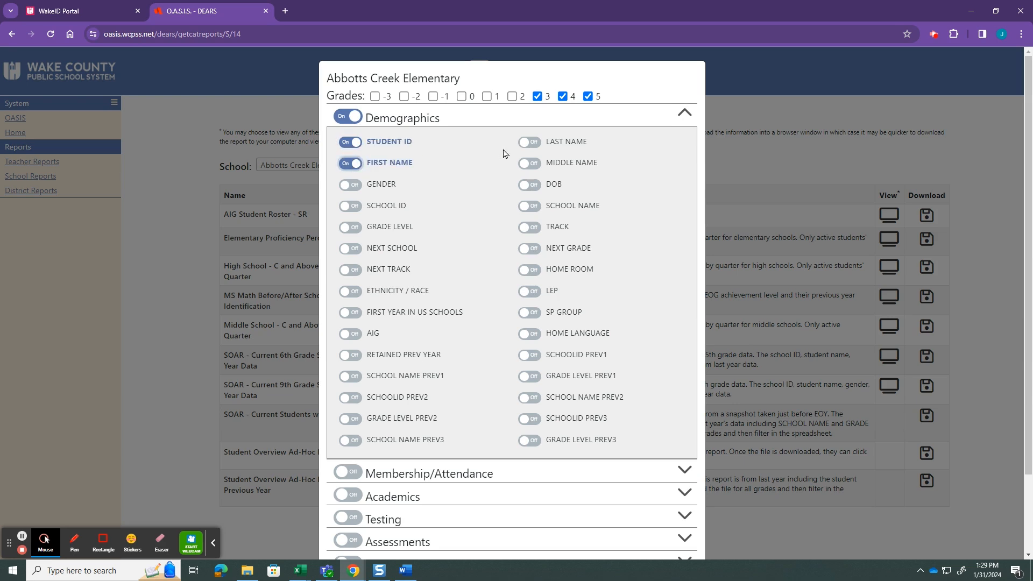
{"action": "left_click", "coordinate": [532, 143]}
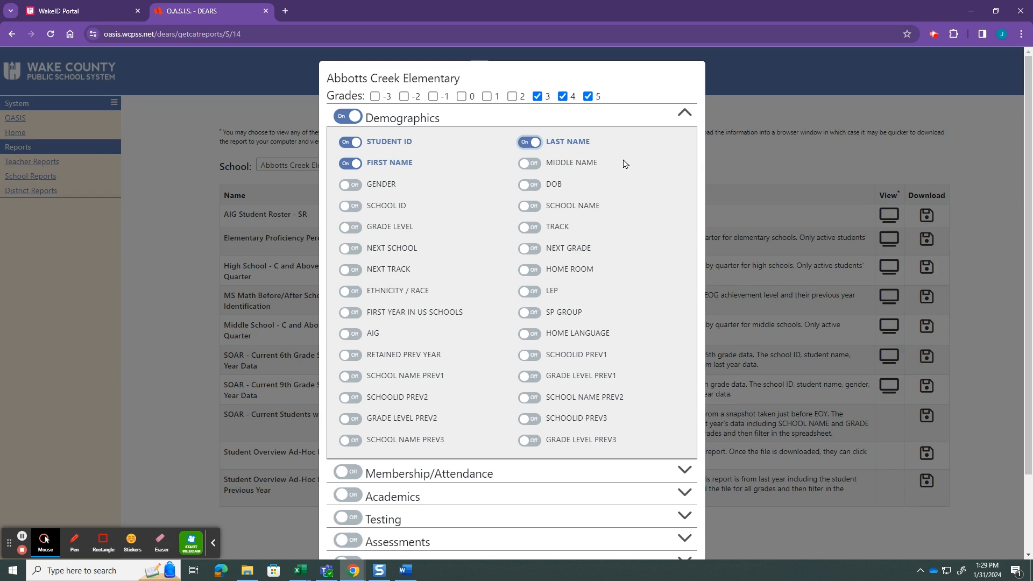
{"action": "left_click", "coordinate": [353, 231]}
{"action": "left_click", "coordinate": [352, 292]}
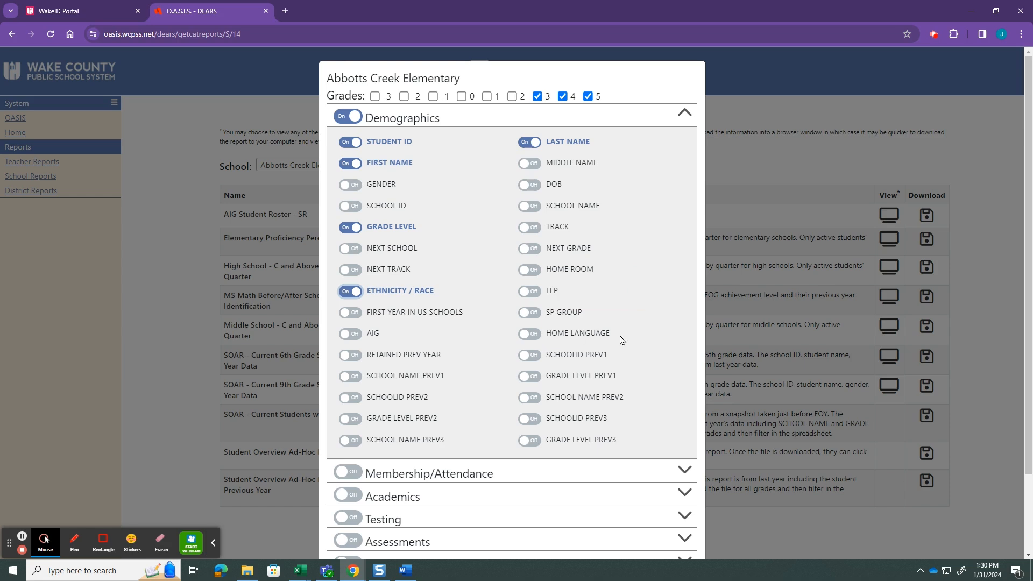
Include the Testing fields NCCI A ELA PERCENT CORRECT and NCCI A MATH PERCENT CORRECT under NC Check-Ins
{"action": "scroll", "coordinate": [645, 323], "scroll_direction": "down", "scroll_amount": 1}
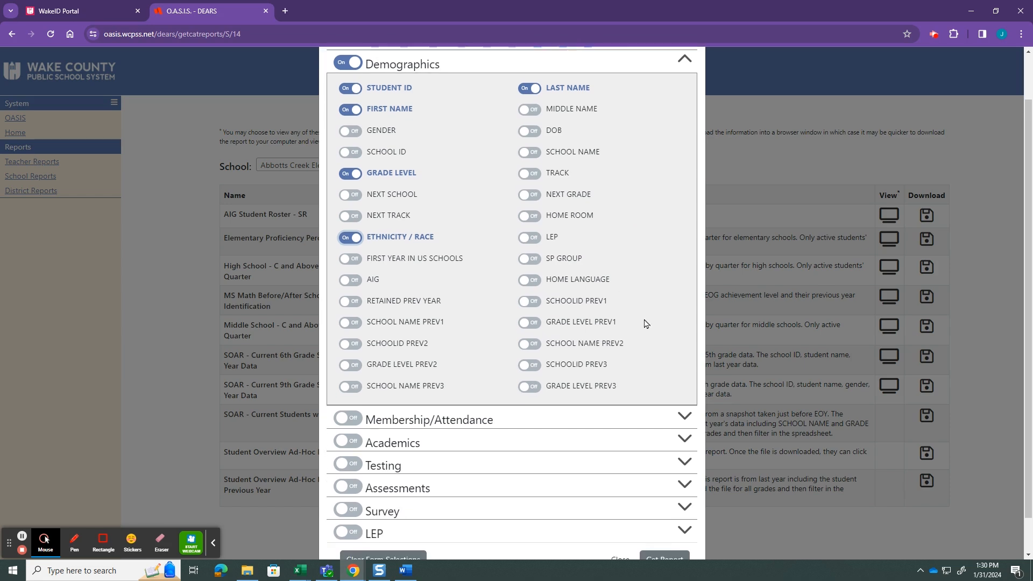
{"action": "scroll", "coordinate": [644, 323], "scroll_direction": "down", "scroll_amount": 1}
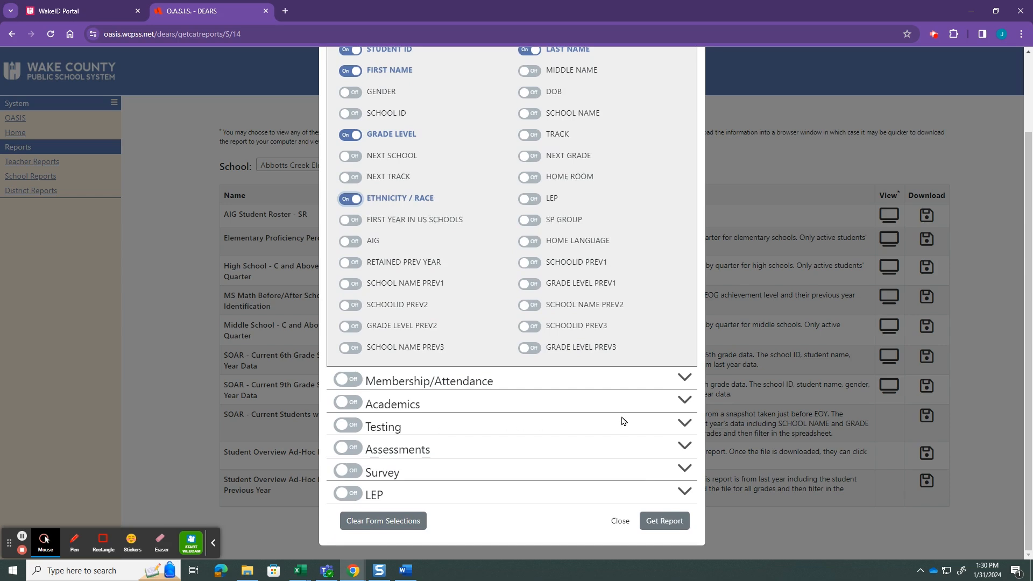
{"action": "left_click", "coordinate": [684, 424]}
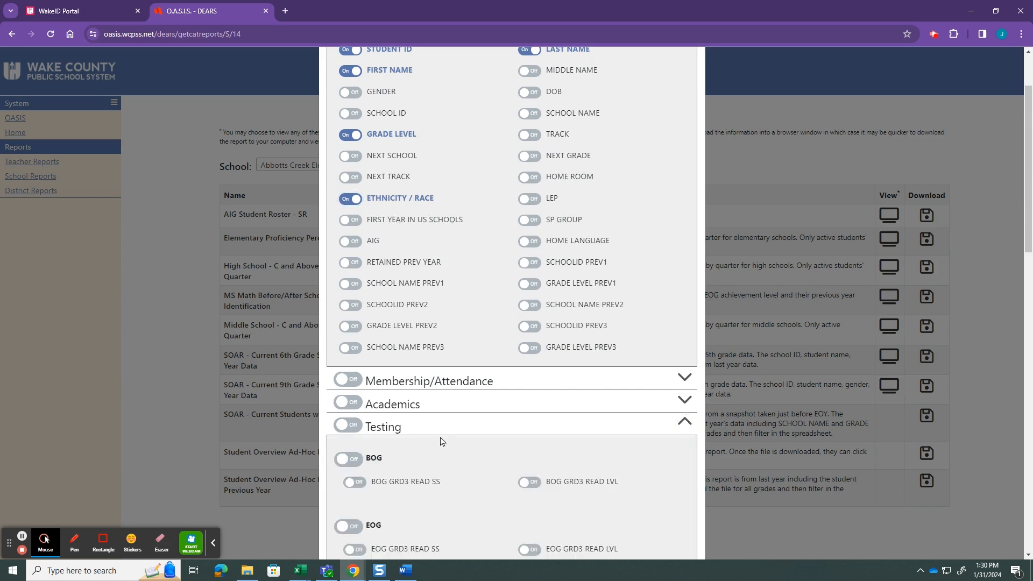
{"action": "scroll", "coordinate": [463, 441], "scroll_direction": "down", "scroll_amount": 1}
{"action": "scroll", "coordinate": [462, 441], "scroll_direction": "down", "scroll_amount": 2}
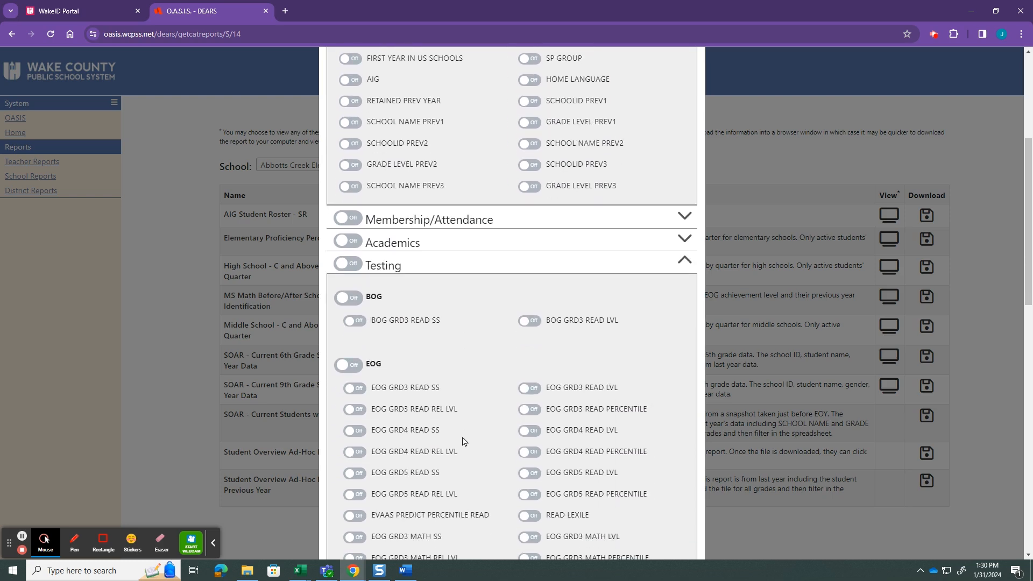
{"action": "scroll", "coordinate": [473, 439], "scroll_direction": "down", "scroll_amount": 2}
{"action": "scroll", "coordinate": [482, 438], "scroll_direction": "down", "scroll_amount": 4}
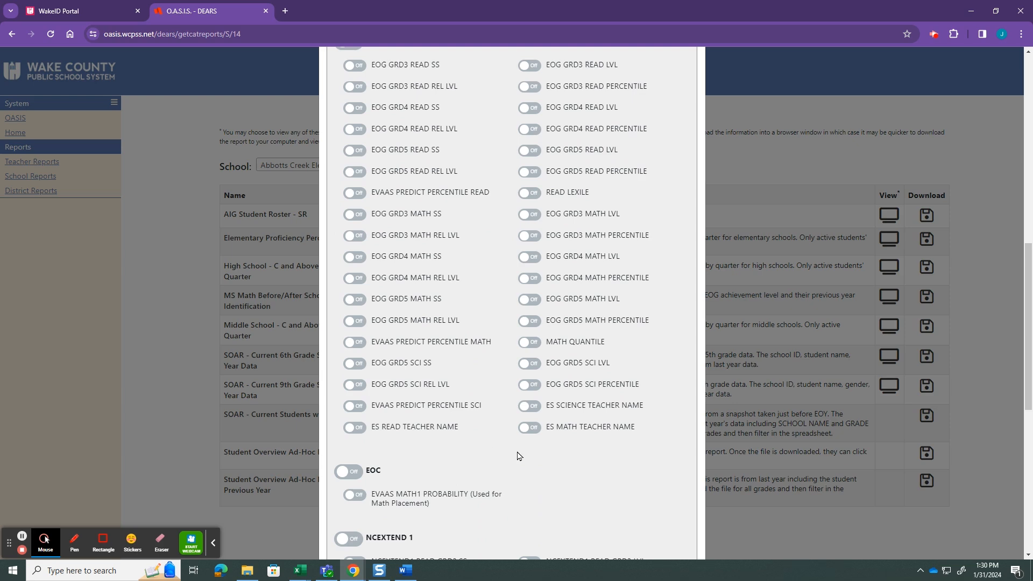
{"action": "scroll", "coordinate": [485, 452], "scroll_direction": "down", "scroll_amount": 2}
{"action": "scroll", "coordinate": [484, 438], "scroll_direction": "down", "scroll_amount": 4}
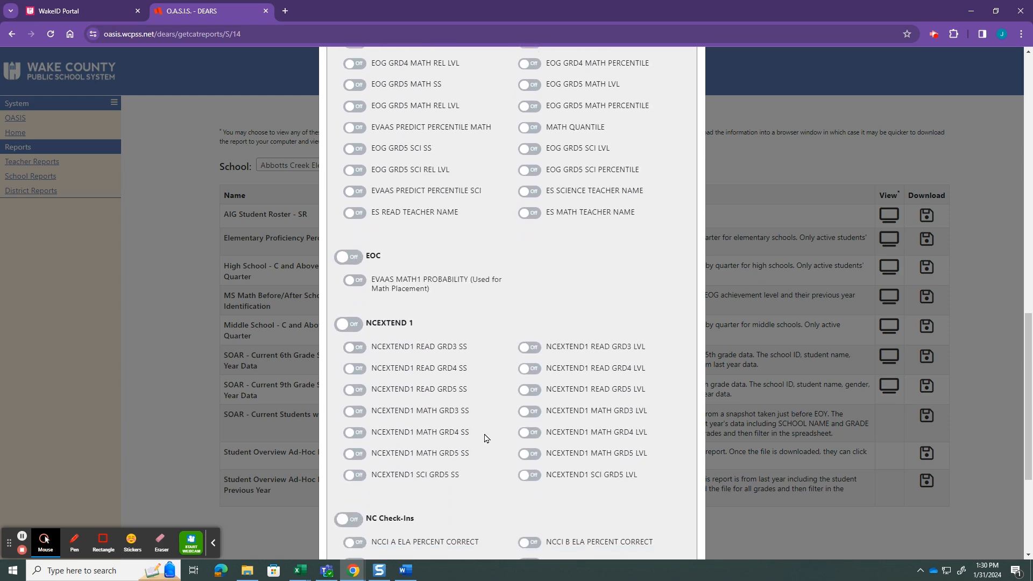
{"action": "scroll", "coordinate": [485, 439], "scroll_direction": "down", "scroll_amount": 1}
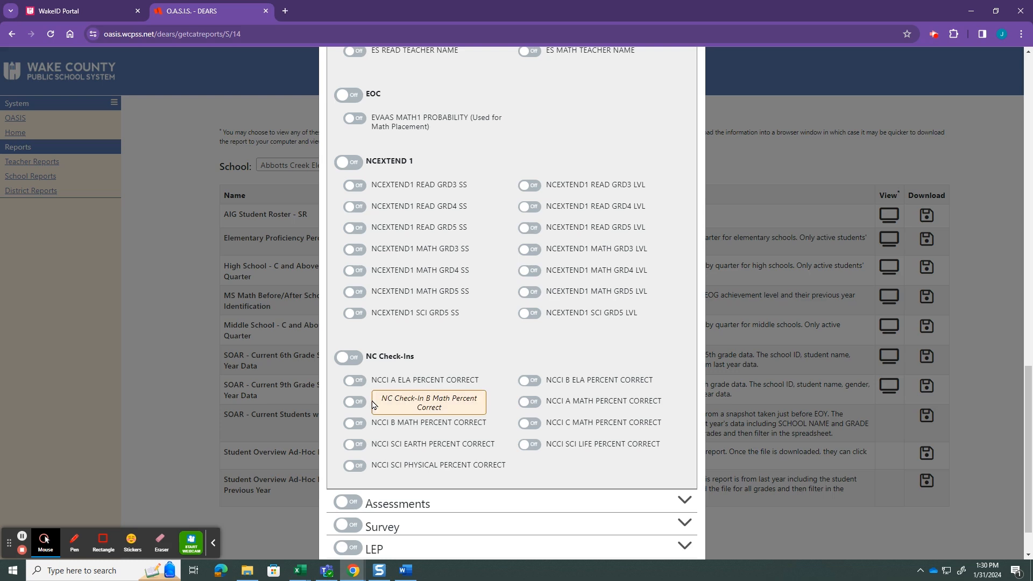
{"action": "left_click", "coordinate": [353, 382]}
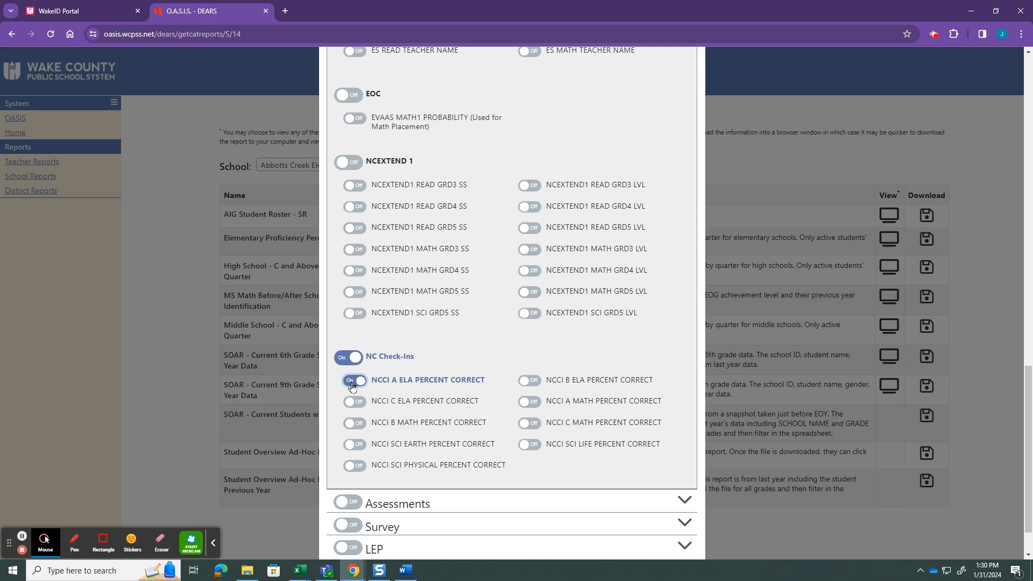
{"action": "left_click", "coordinate": [529, 404]}
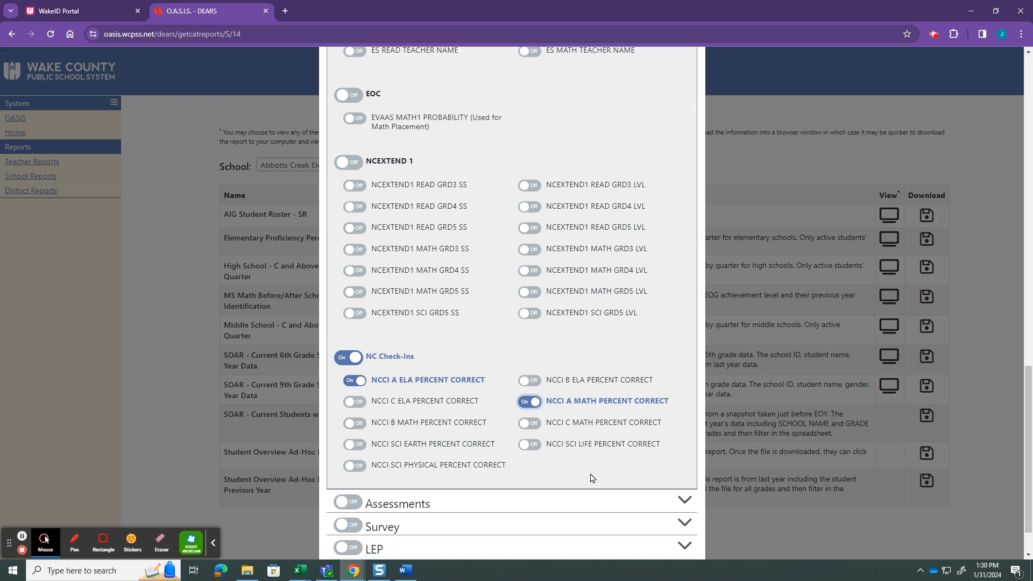
{"action": "scroll", "coordinate": [590, 478], "scroll_direction": "down", "scroll_amount": 1}
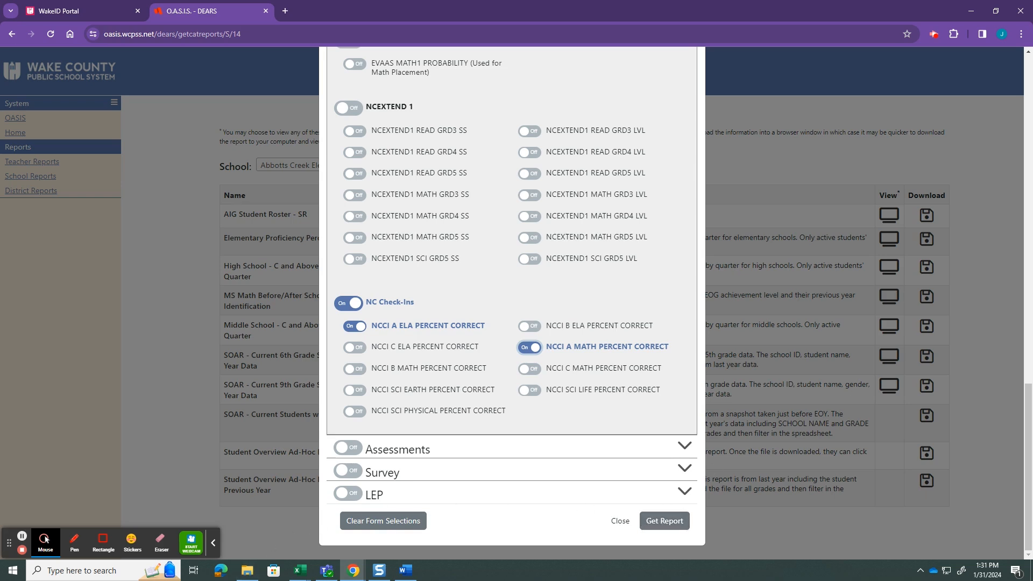
Switch to the Excel workbook SOAR for Numerical Pivot training.xlsx, maximize it and autofit all columns on the Student Data sheet
{"action": "left_click_drag", "start_coordinate": [1032, 40], "coordinate": [621, 69]}
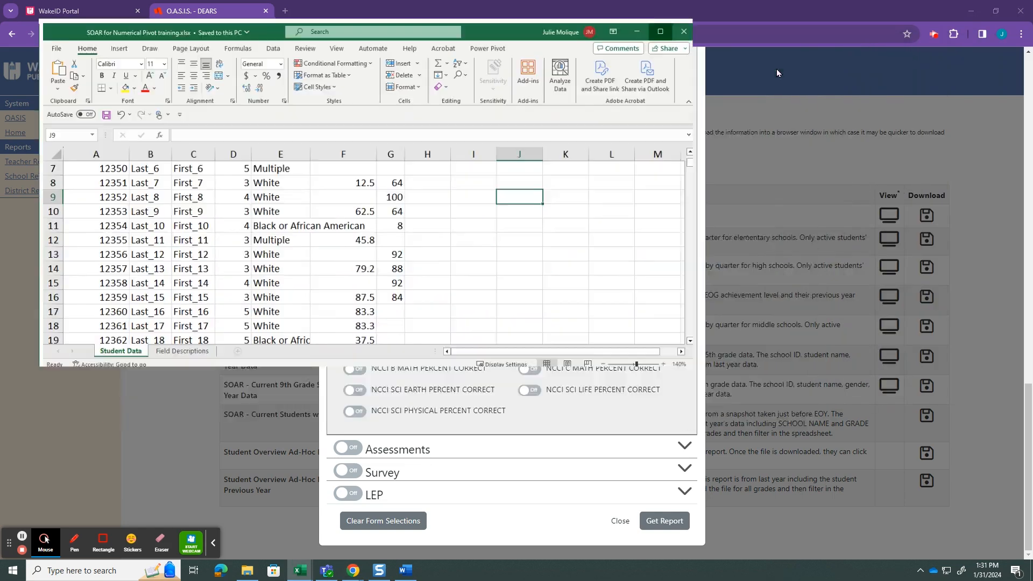
{"action": "left_click", "coordinate": [776, 69]}
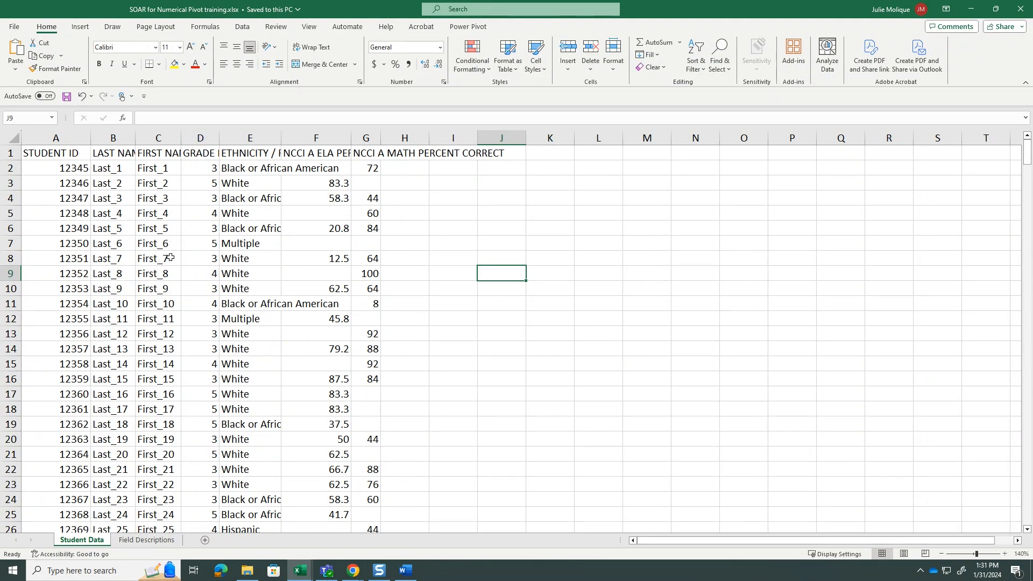
{"action": "left_click", "coordinate": [11, 138]}
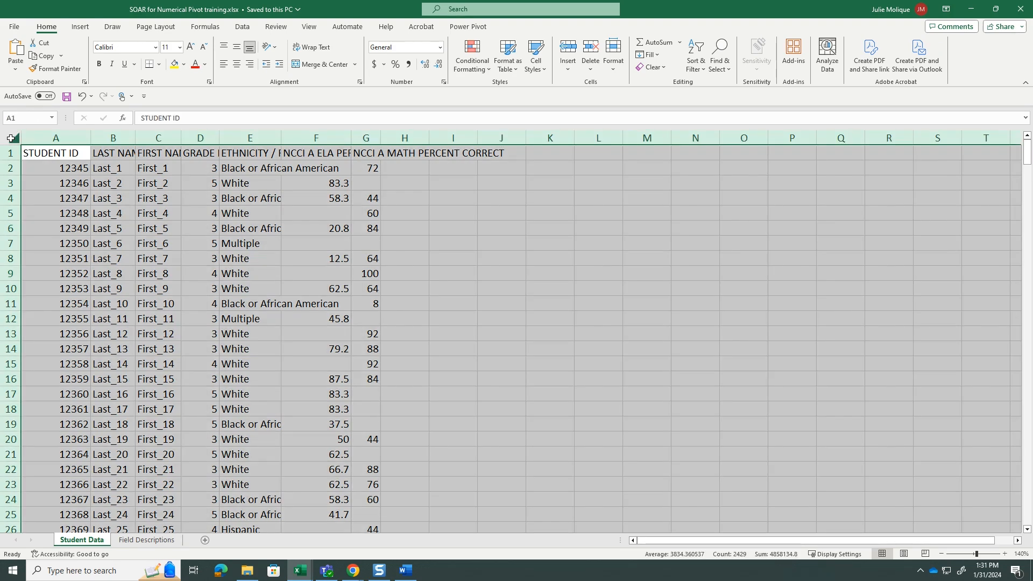
{"action": "double_click", "coordinate": [91, 139]}
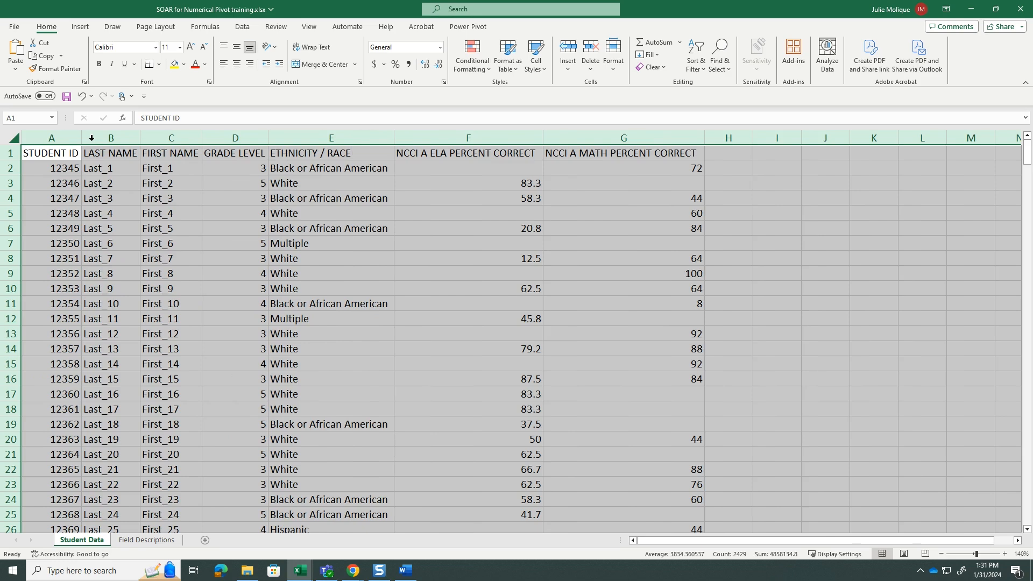
{"action": "left_click", "coordinate": [416, 272]}
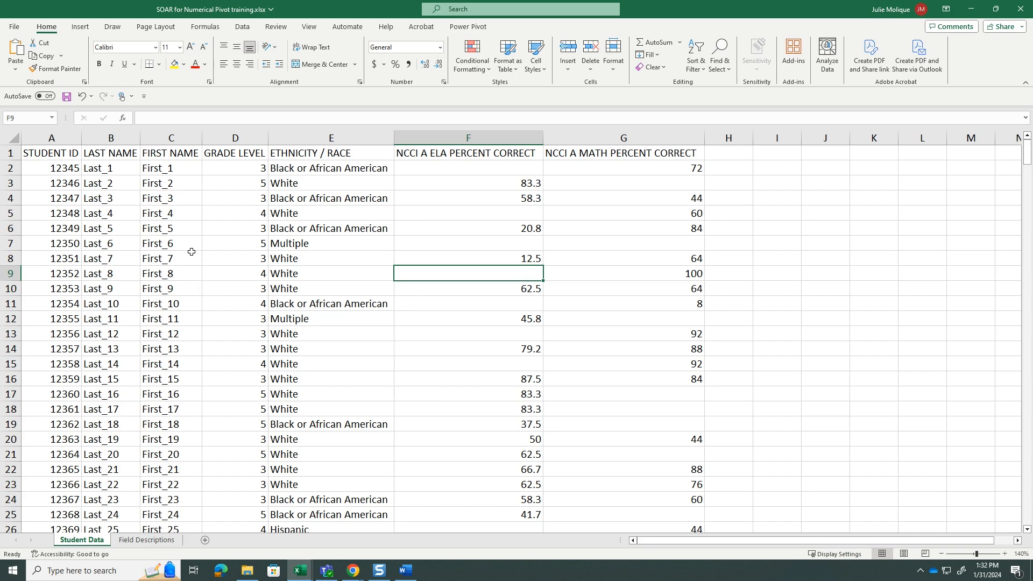
Insert a PivotTable based on Student Data columns A to G, placed on a new worksheet
{"action": "left_click", "coordinate": [13, 138]}
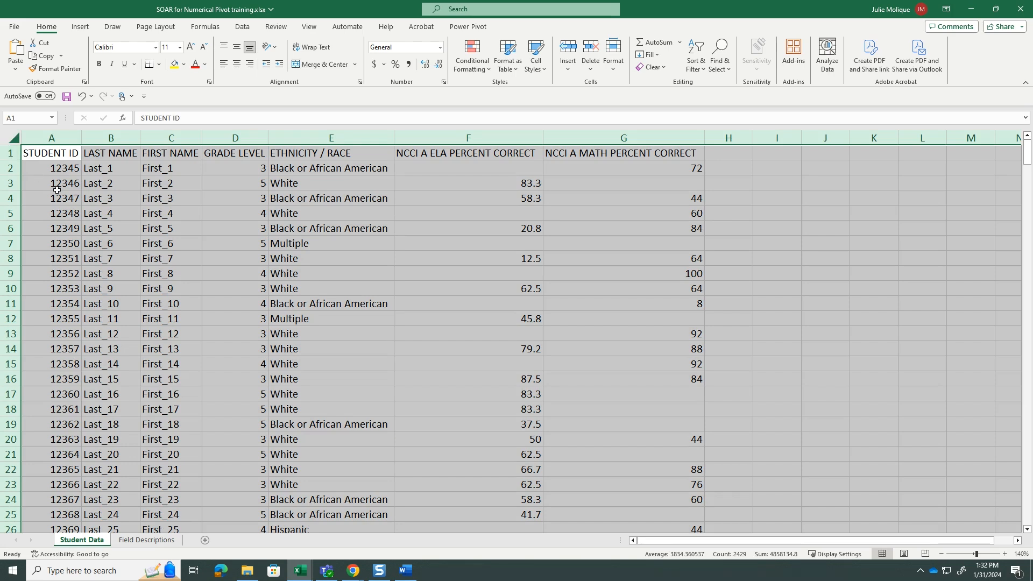
{"action": "left_click", "coordinate": [80, 28]}
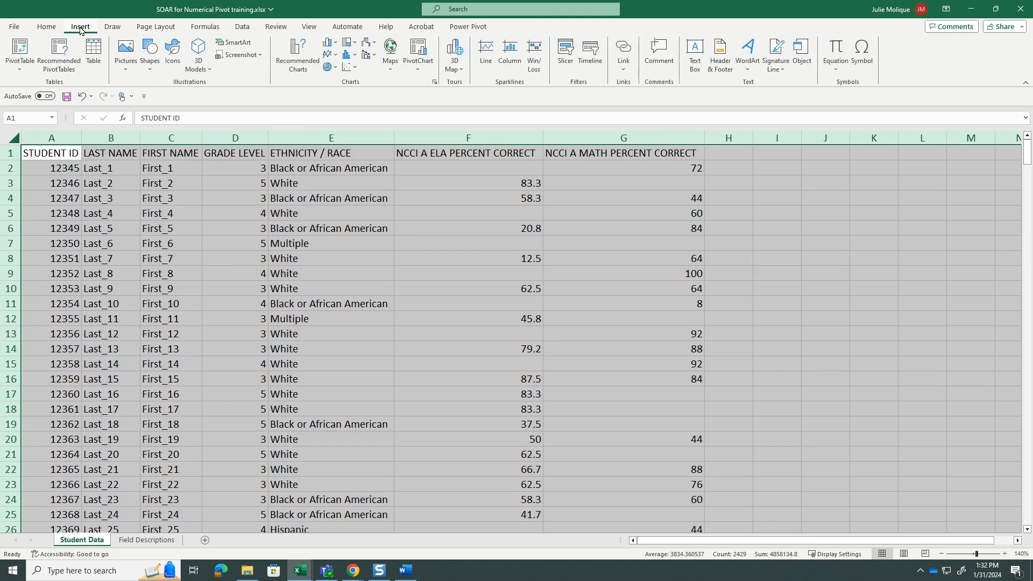
{"action": "left_click", "coordinate": [20, 55]}
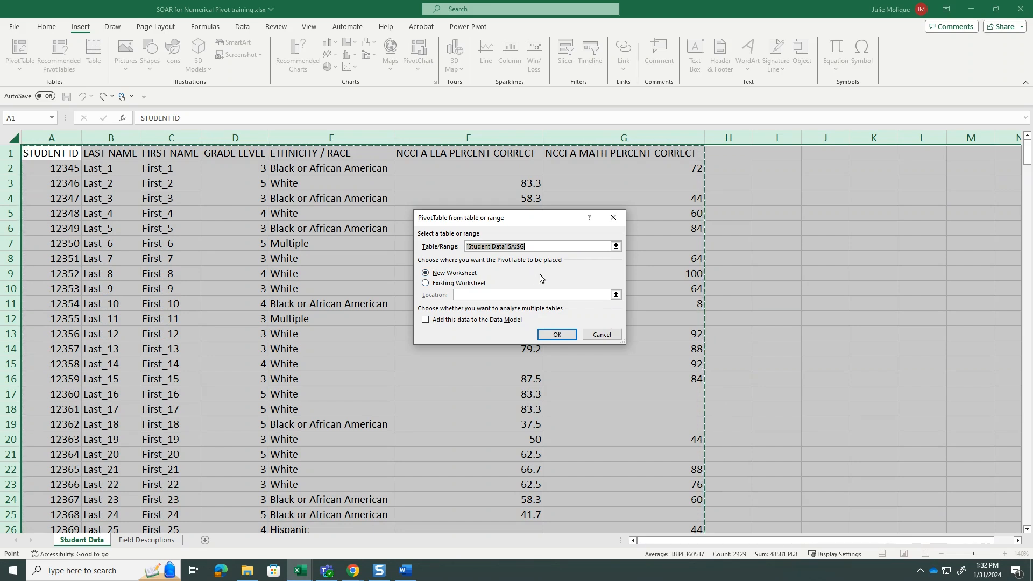
{"action": "left_click", "coordinate": [557, 334]}
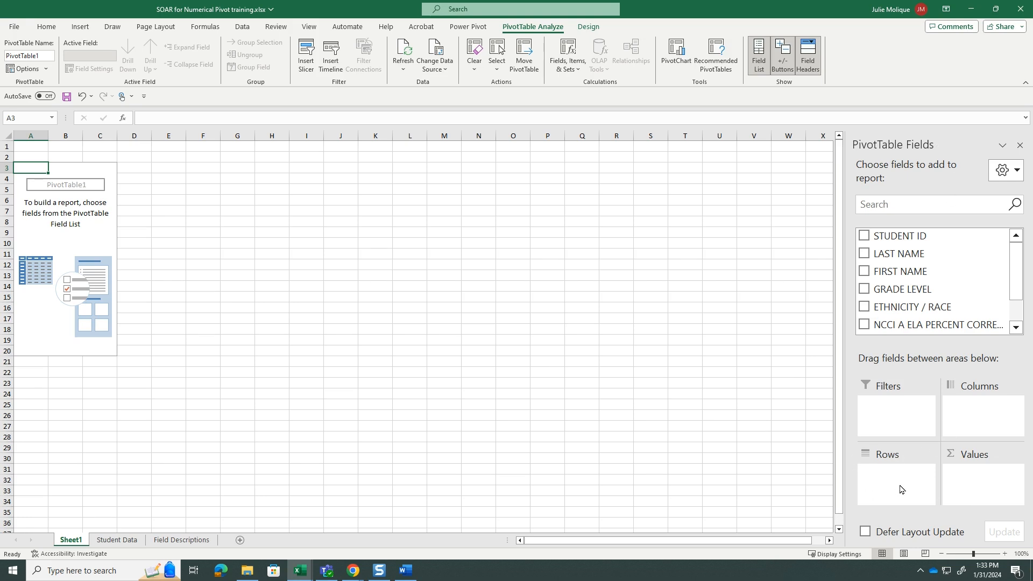
Place ETHNICITY / RACE in the PivotTable rows and GRADE LEVEL in the report filter, and look over the filter's grade choices
{"action": "left_click_drag", "start_coordinate": [897, 306], "coordinate": [894, 483]}
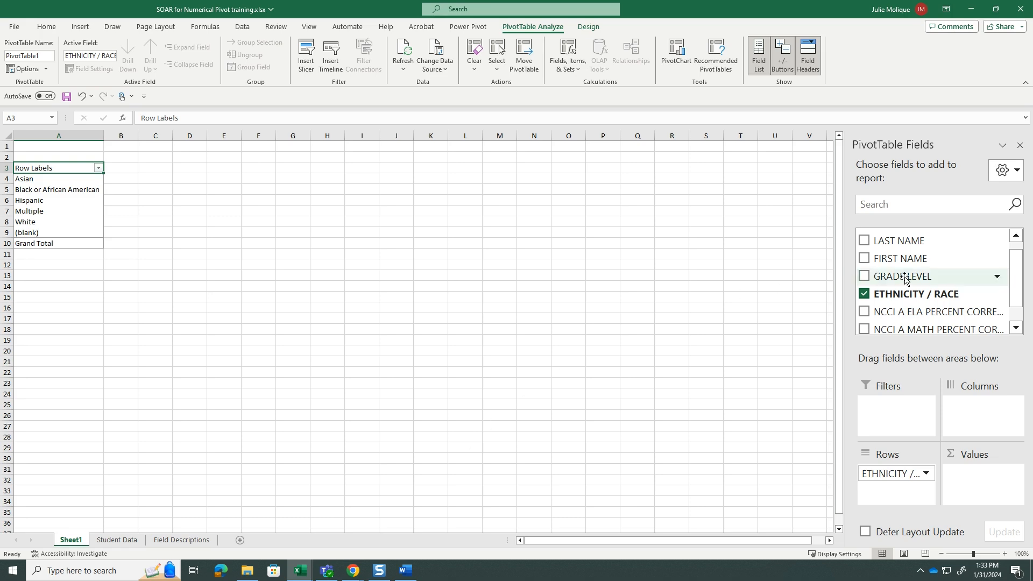
{"action": "left_click_drag", "start_coordinate": [906, 278], "coordinate": [895, 411]}
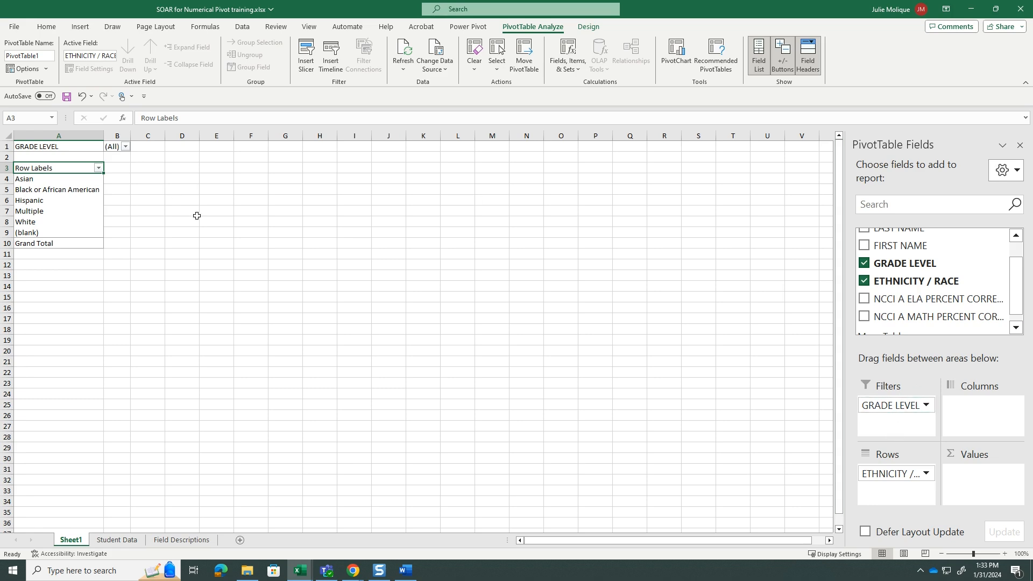
{"action": "left_click", "coordinate": [125, 146]}
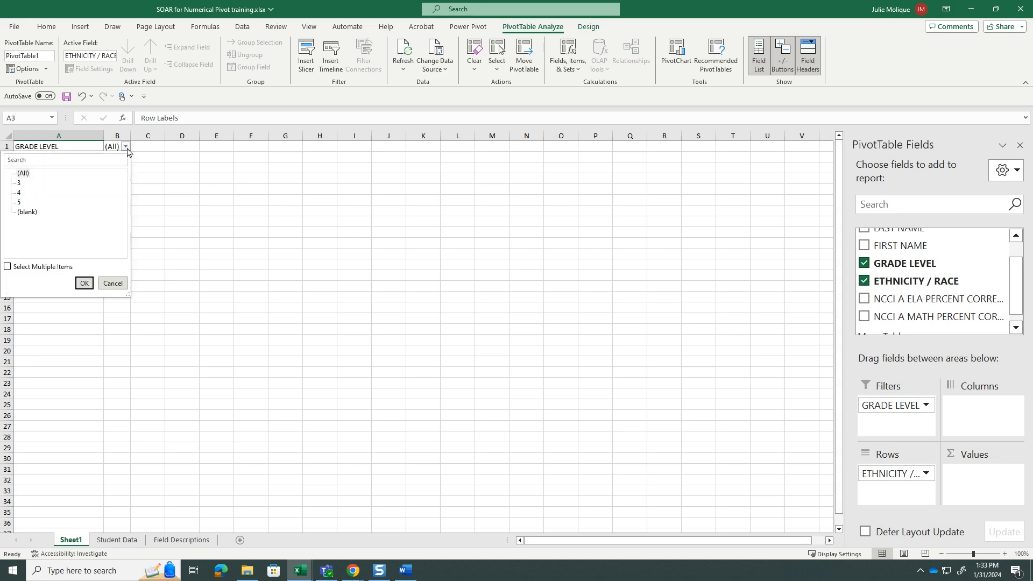
{"action": "left_click", "coordinate": [127, 148]}
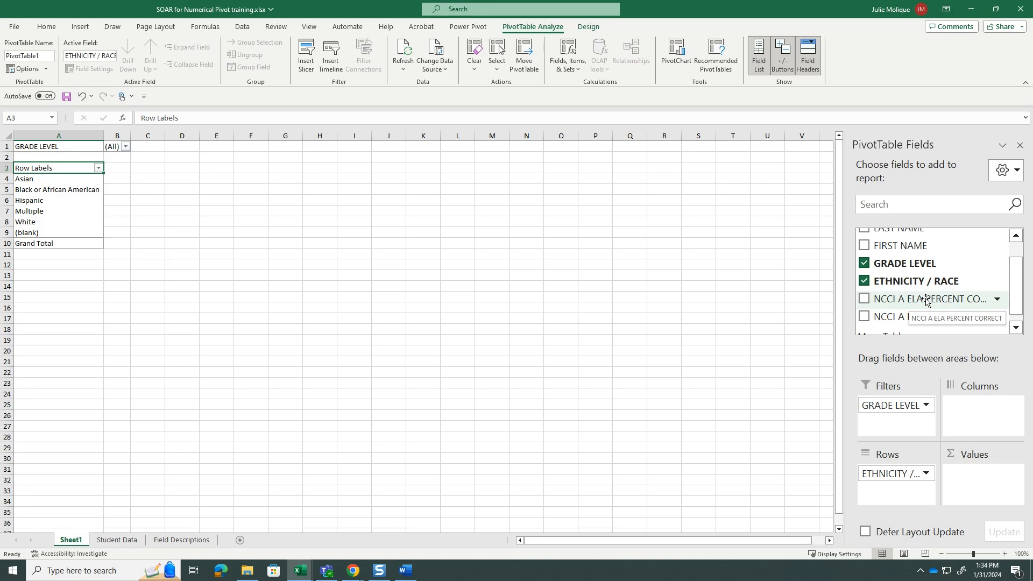
Add NCCI A ELA PERCENT CORRECT to the PivotTable values and summarize it by Average
{"action": "left_click_drag", "start_coordinate": [926, 300], "coordinate": [983, 485]}
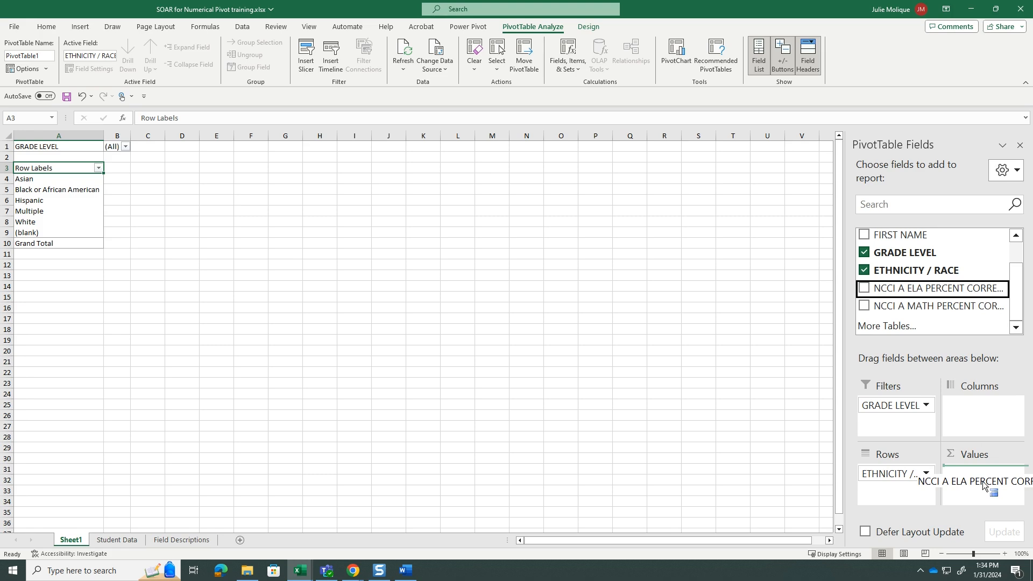
{"action": "left_click_drag", "start_coordinate": [983, 485], "coordinate": [983, 479]}
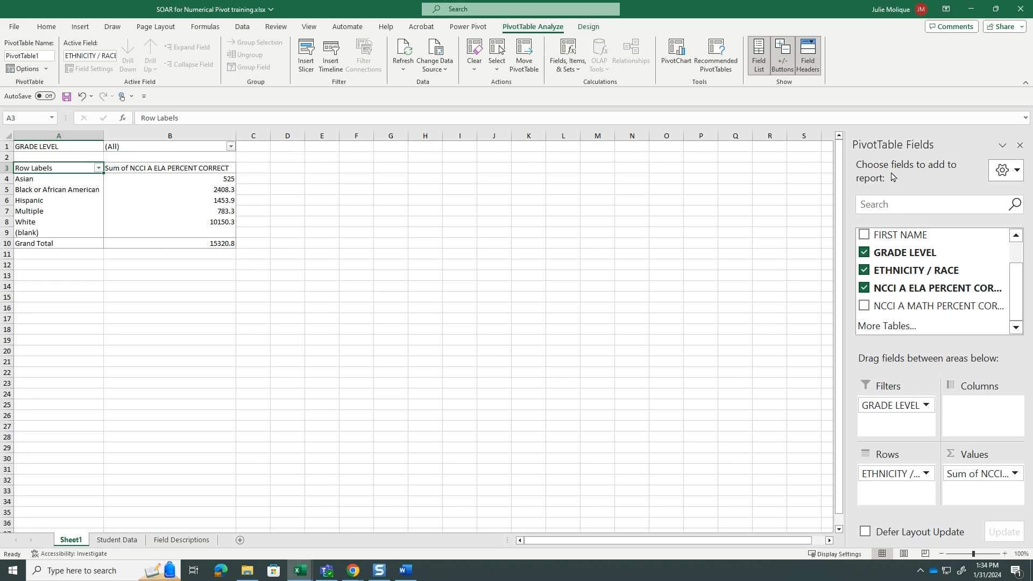
{"action": "left_click", "coordinate": [1015, 475]}
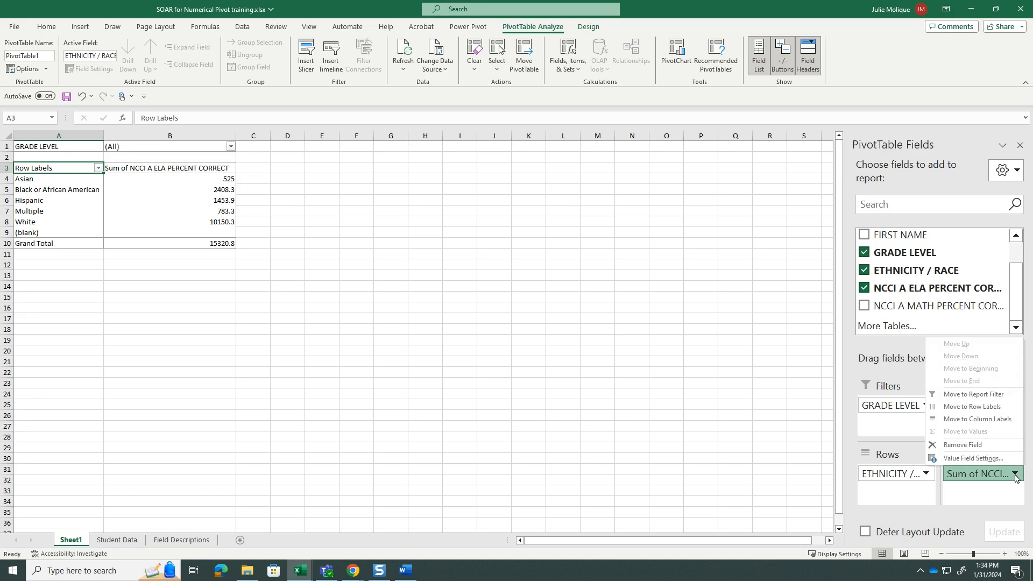
{"action": "left_click", "coordinate": [992, 459]}
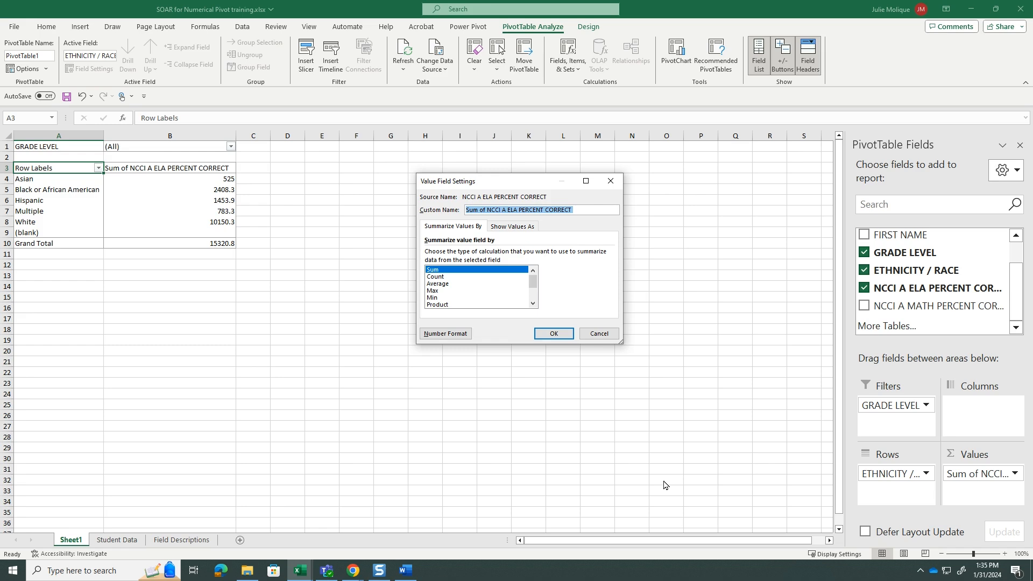
{"action": "left_click", "coordinate": [437, 283]}
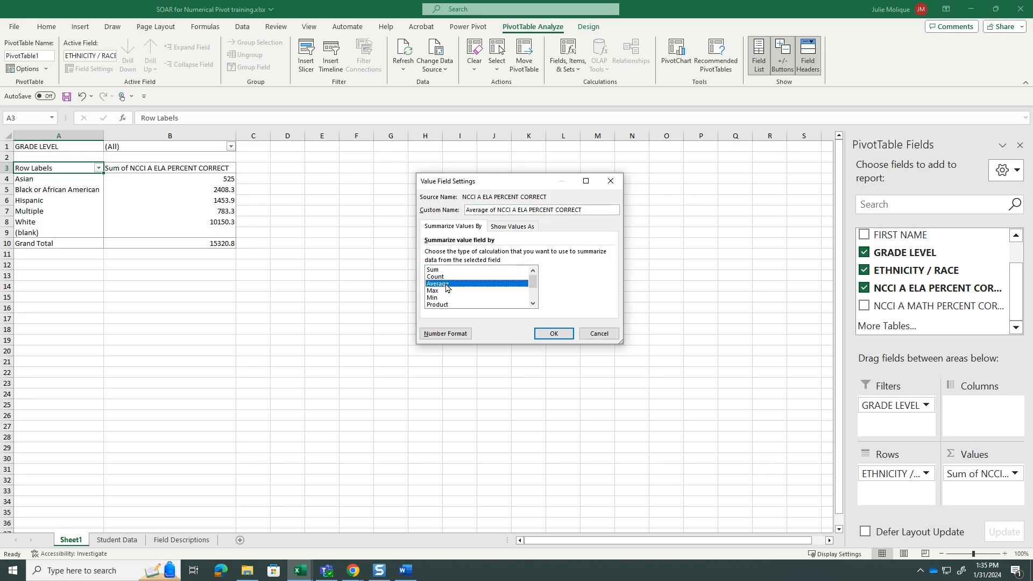
{"action": "left_click", "coordinate": [553, 333]}
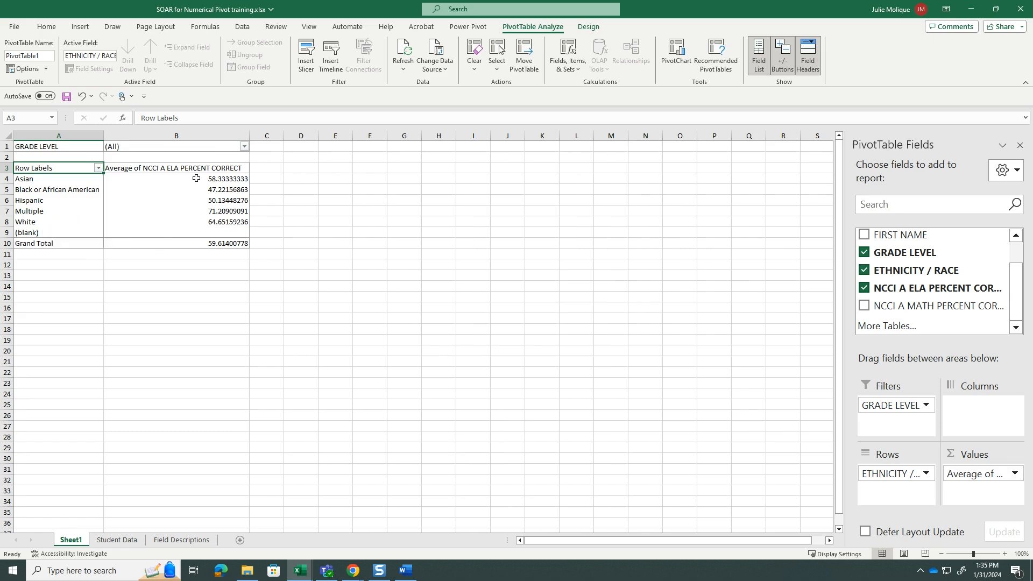
Format the ELA averages in B4:B10 as whole numbers without decimals and center them
{"action": "left_click_drag", "start_coordinate": [196, 178], "coordinate": [226, 243]}
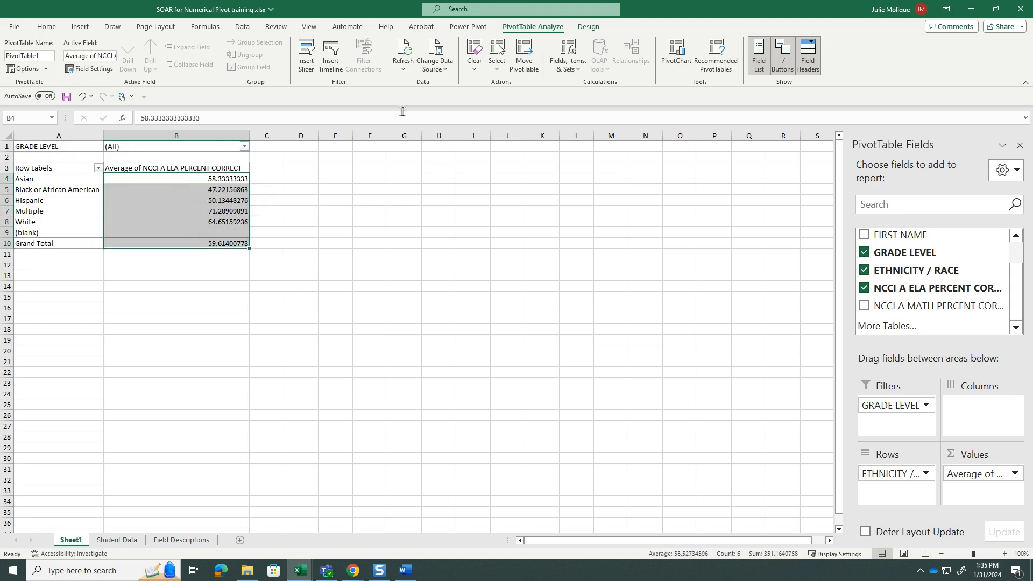
{"action": "left_click", "coordinate": [45, 30]}
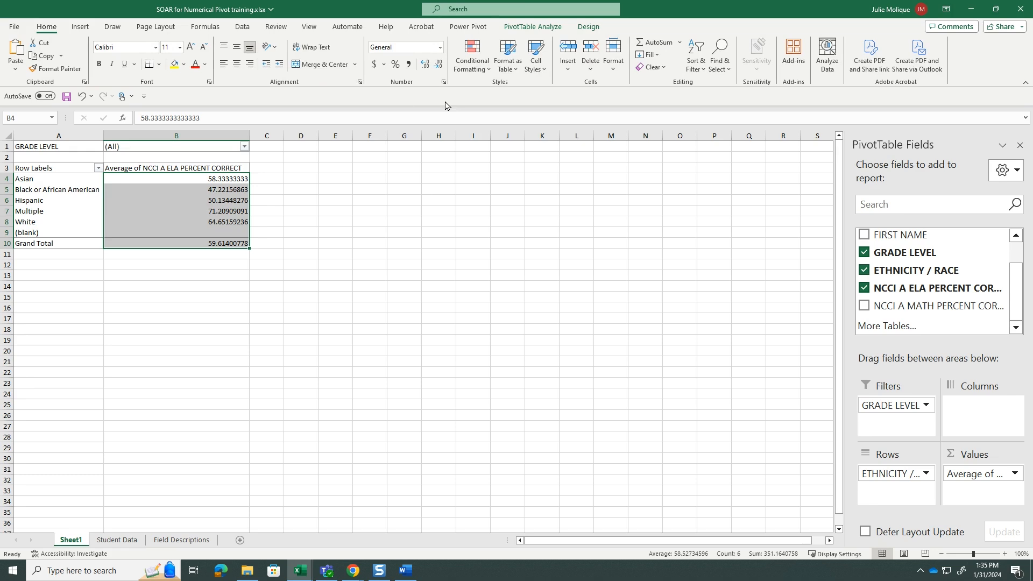
{"action": "left_click", "coordinate": [440, 67]}
{"action": "left_click", "coordinate": [441, 68]}
{"action": "left_click", "coordinate": [439, 66]}
{"action": "left_click", "coordinate": [440, 65]}
{"action": "left_click", "coordinate": [439, 66]}
{"action": "left_click", "coordinate": [439, 66]}
{"action": "left_click", "coordinate": [439, 66]}
{"action": "left_click", "coordinate": [439, 66]}
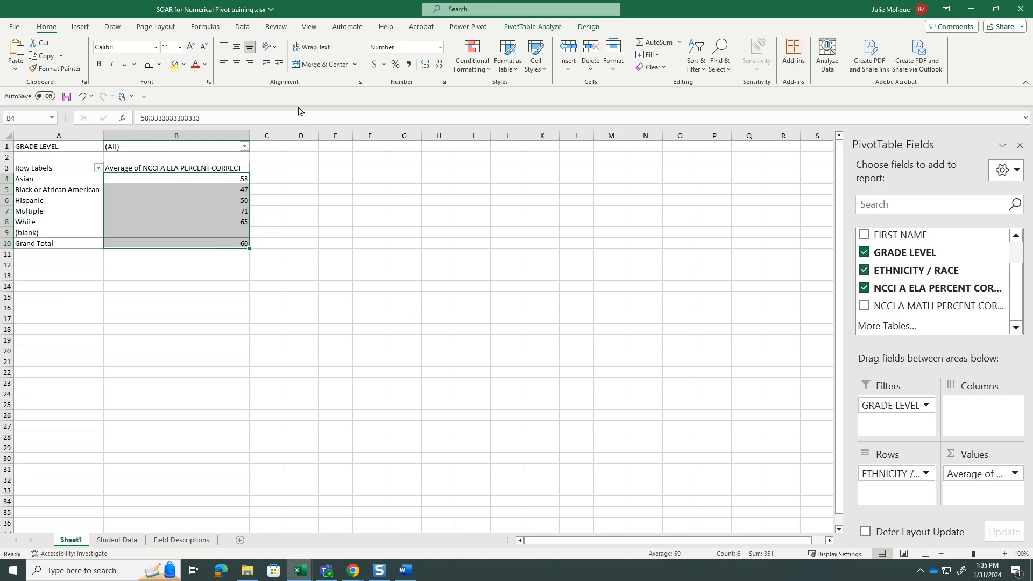
{"action": "left_click", "coordinate": [297, 339]}
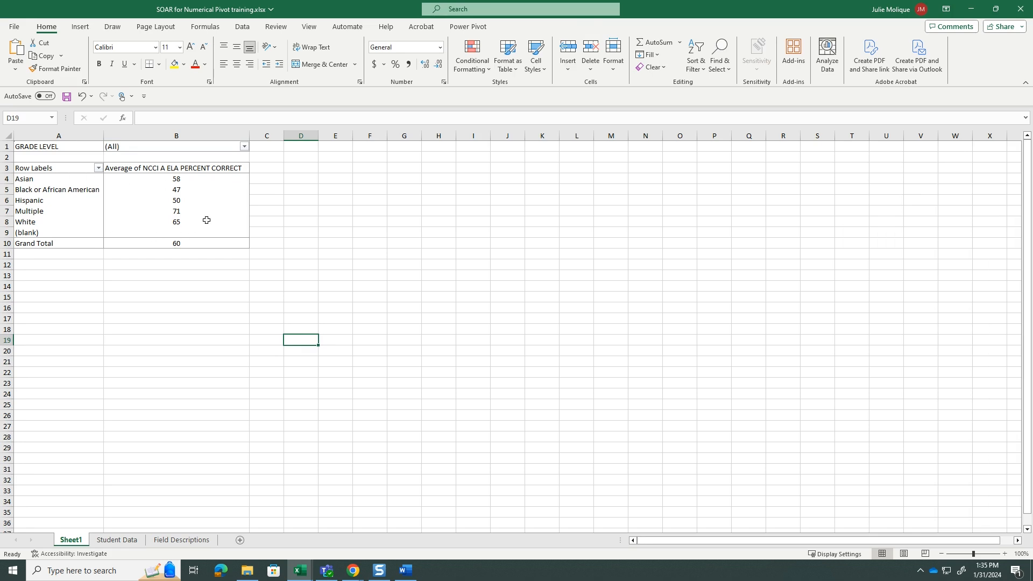
Add NCCI A MATH PERCENT CORRECT to the PivotTable values below the ELA field and summarize it by Average
{"action": "mouse_move", "coordinate": [198, 179]}
{"action": "mouse_move", "coordinate": [196, 246]}
{"action": "left_click", "coordinate": [61, 211]}
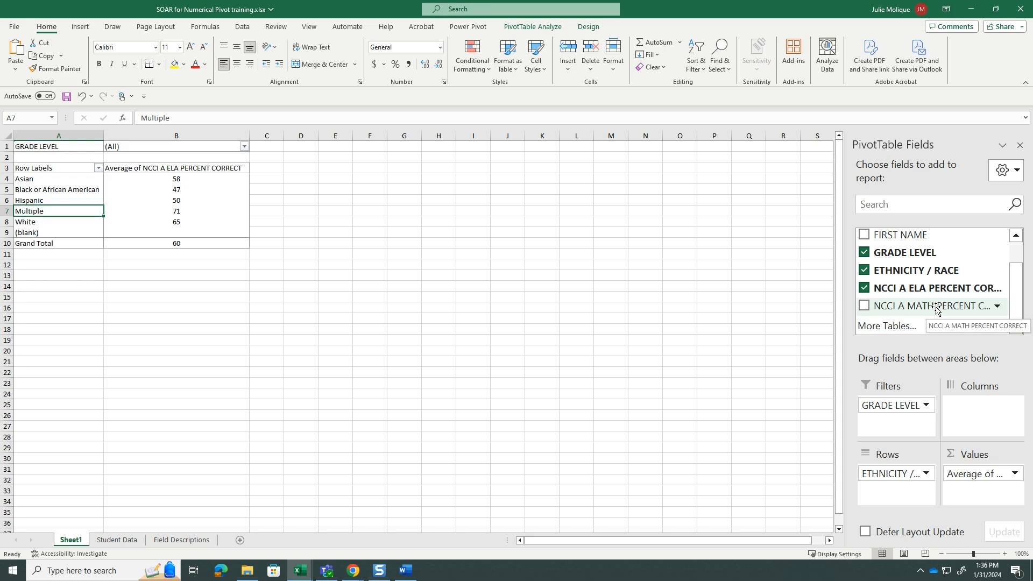
{"action": "left_click_drag", "start_coordinate": [936, 309], "coordinate": [974, 499]}
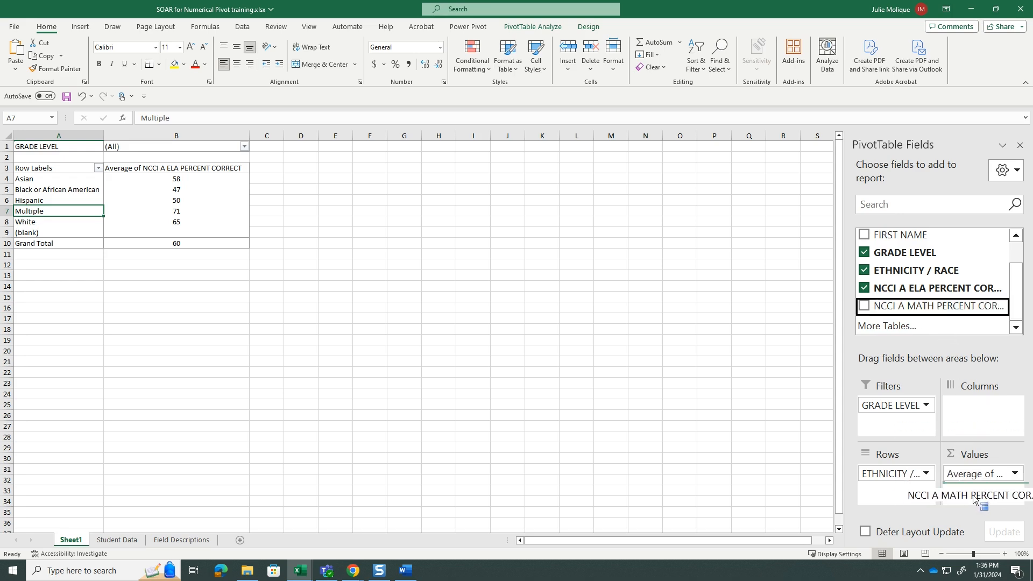
{"action": "left_click_drag", "start_coordinate": [974, 500], "coordinate": [974, 498]}
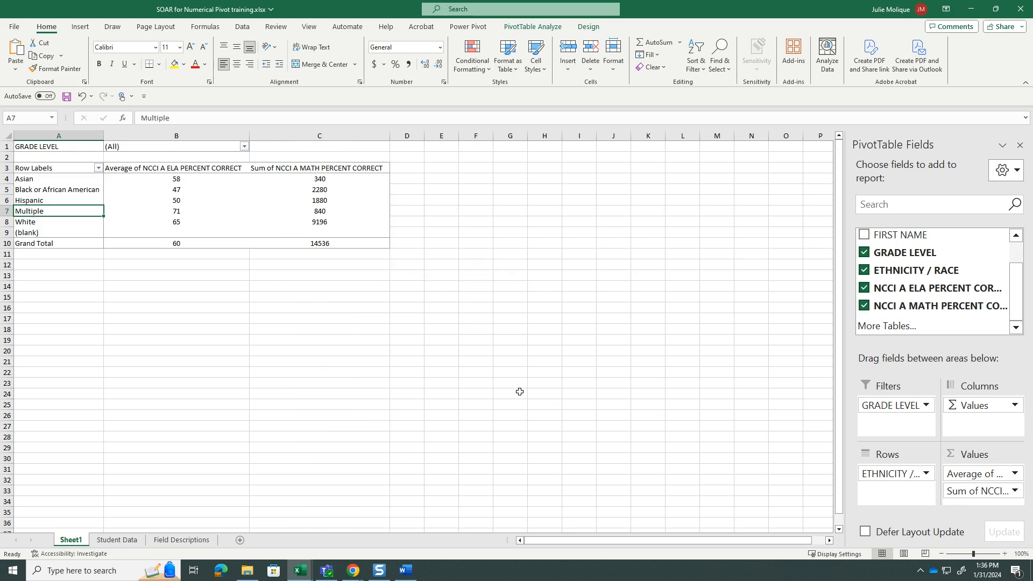
{"action": "left_click", "coordinate": [1014, 491]}
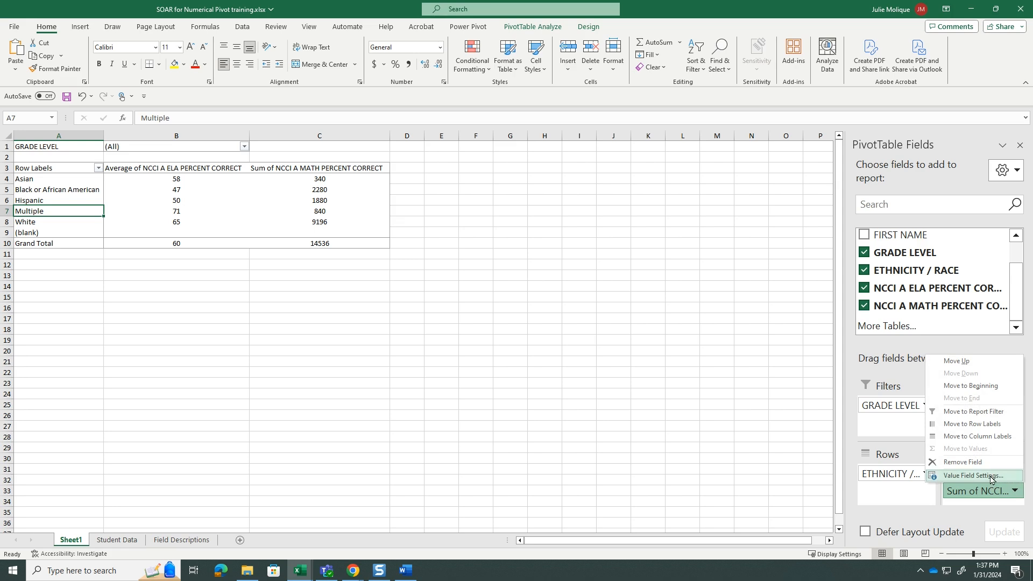
{"action": "left_click", "coordinate": [974, 476]}
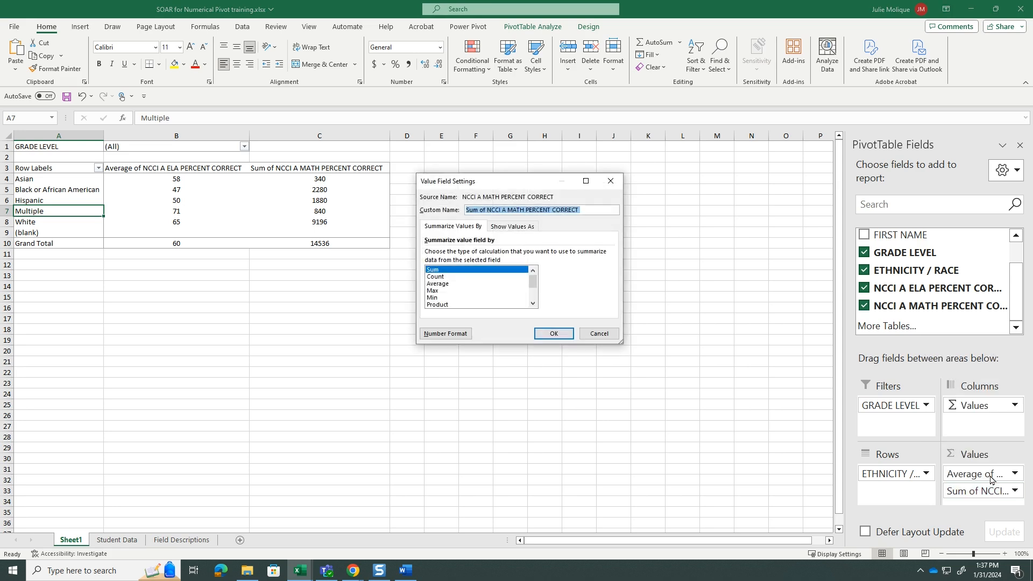
{"action": "left_click", "coordinate": [438, 284]}
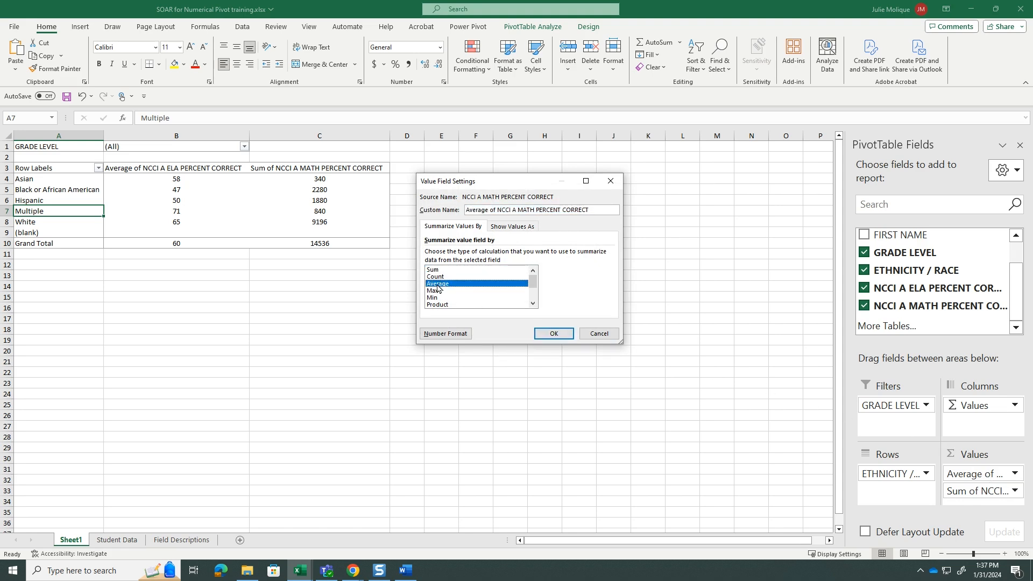
{"action": "left_click", "coordinate": [558, 332]}
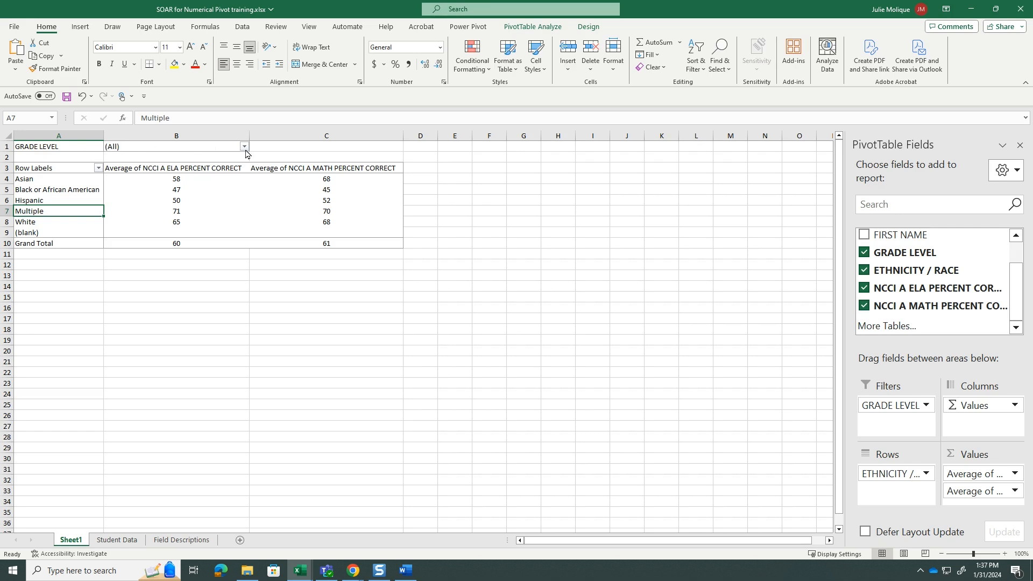
Filter the PivotTable by GRADE LEVEL to show only grade 3
{"action": "left_click", "coordinate": [132, 146]}
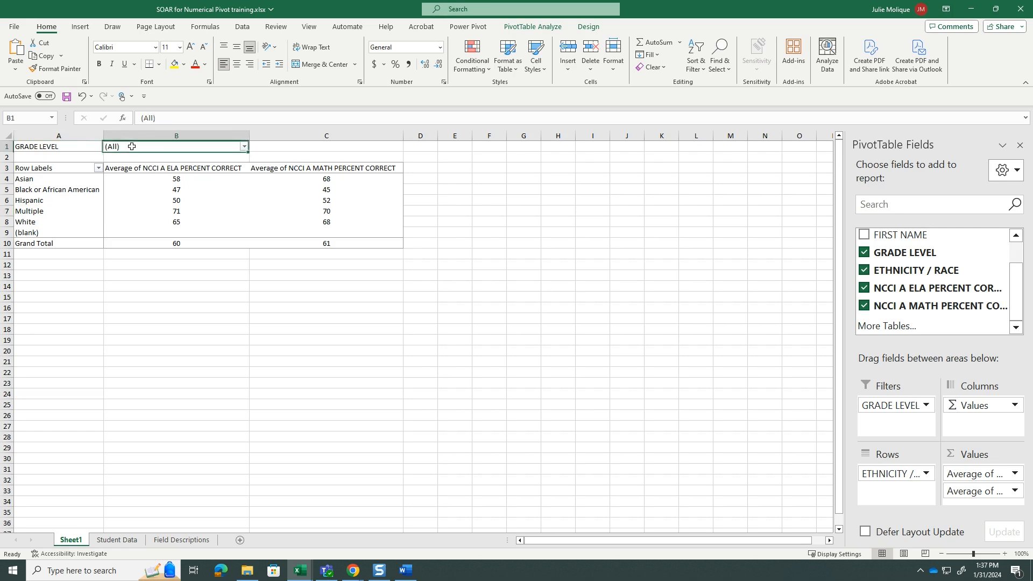
{"action": "left_click", "coordinate": [245, 147]}
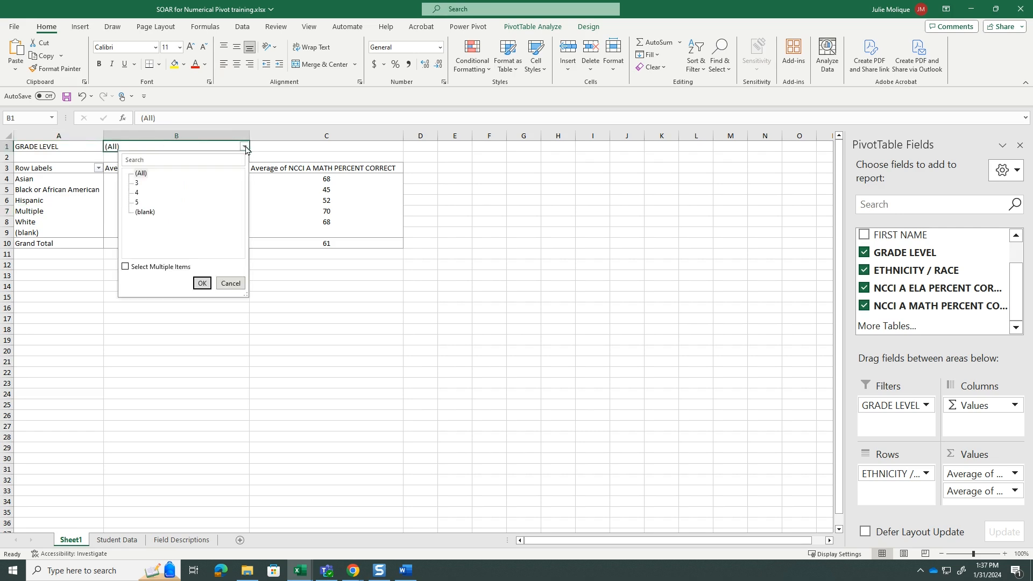
{"action": "left_click", "coordinate": [138, 185]}
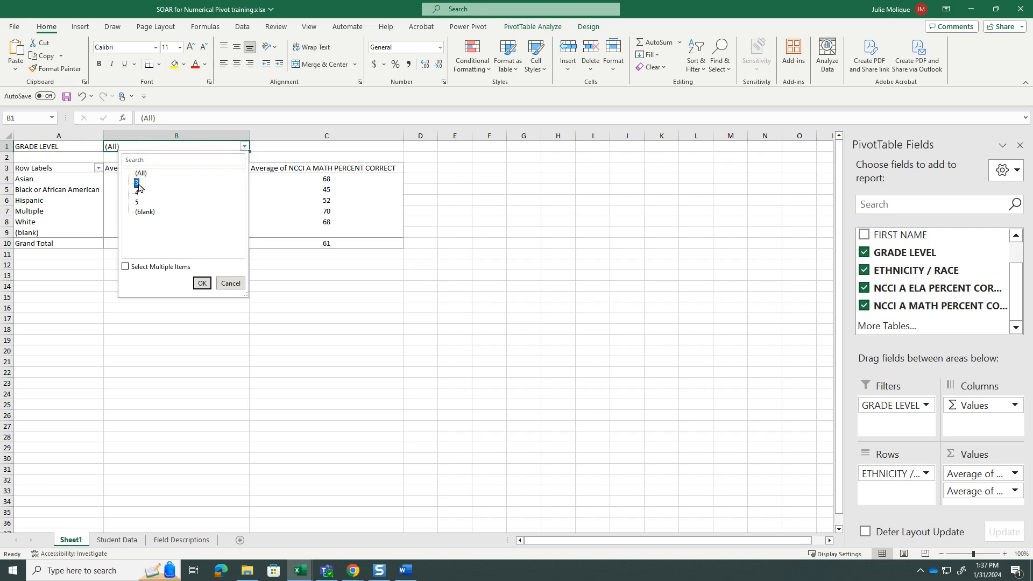
{"action": "left_click", "coordinate": [201, 283]}
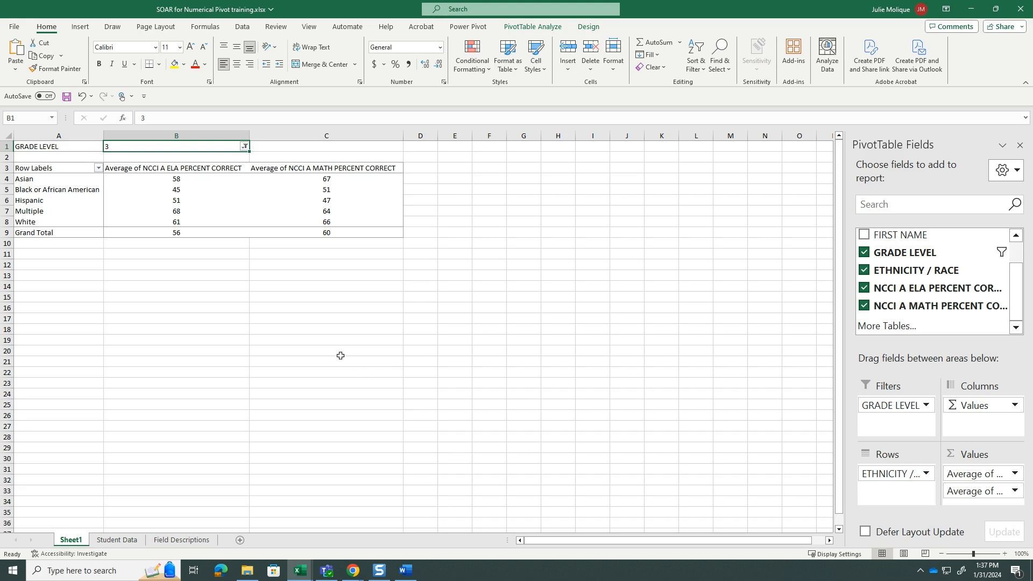
{"action": "left_click_drag", "start_coordinate": [52, 170], "coordinate": [348, 234]}
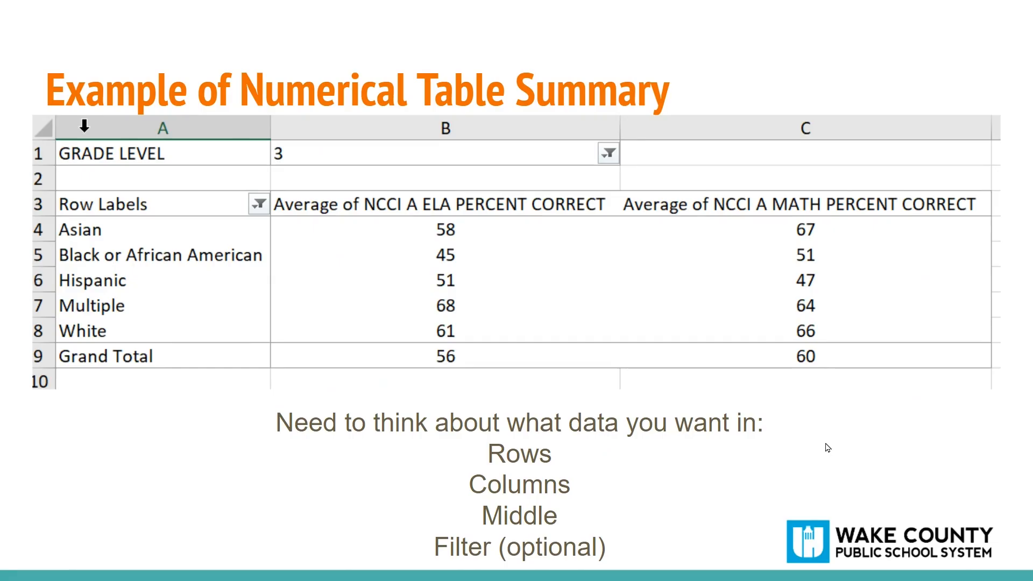
{"action": "left_click", "coordinate": [822, 441]}
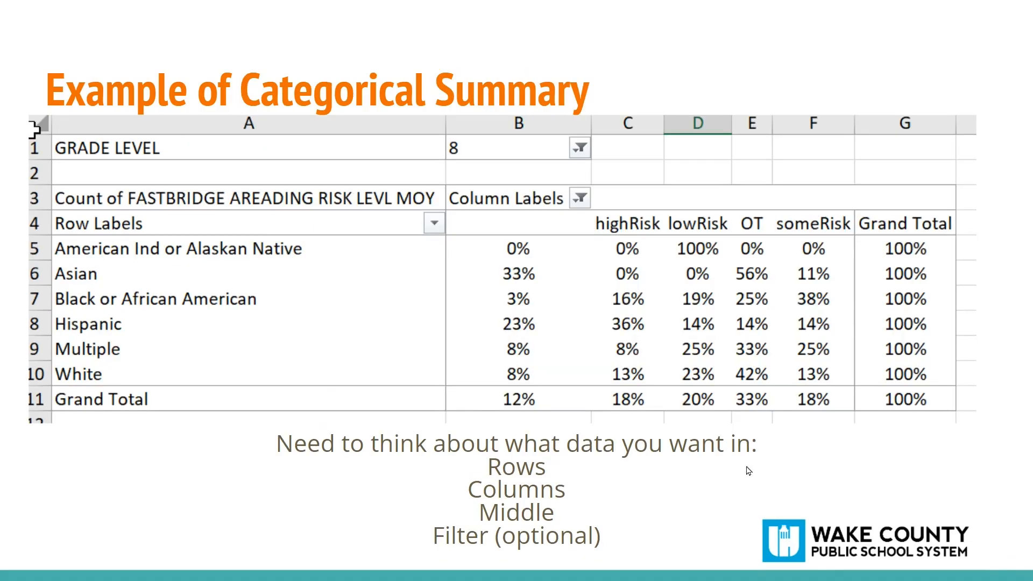
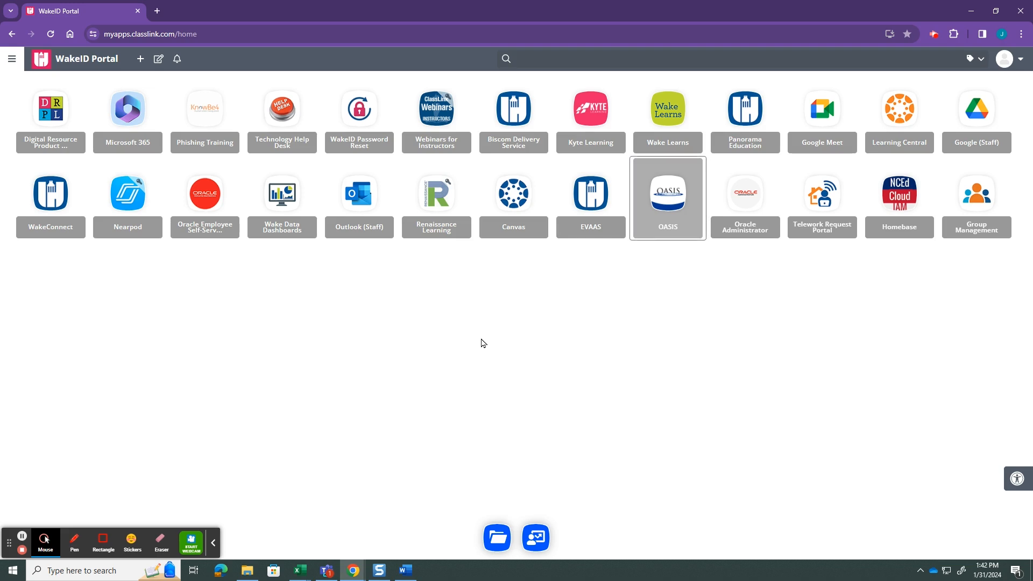
Open the Student Rosters category of the DEARS school reports through OASIS
{"action": "left_click", "coordinate": [671, 200]}
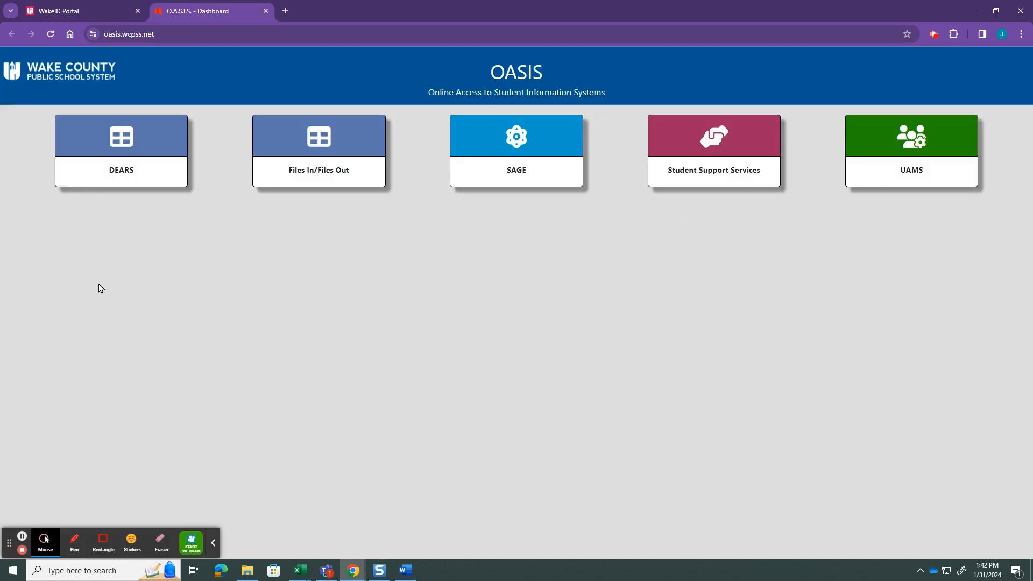
{"action": "left_click", "coordinate": [128, 173]}
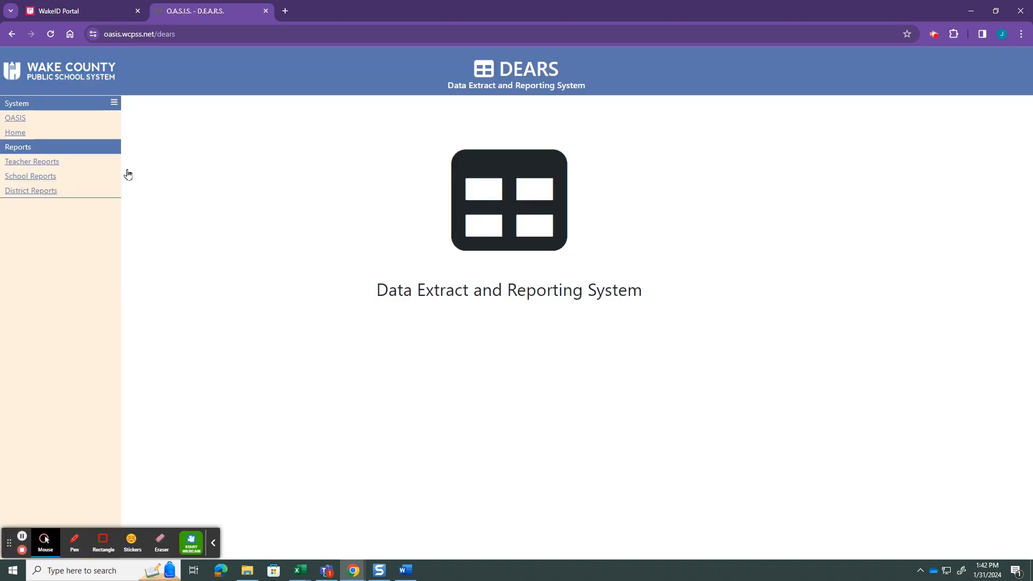
{"action": "left_click", "coordinate": [22, 179]}
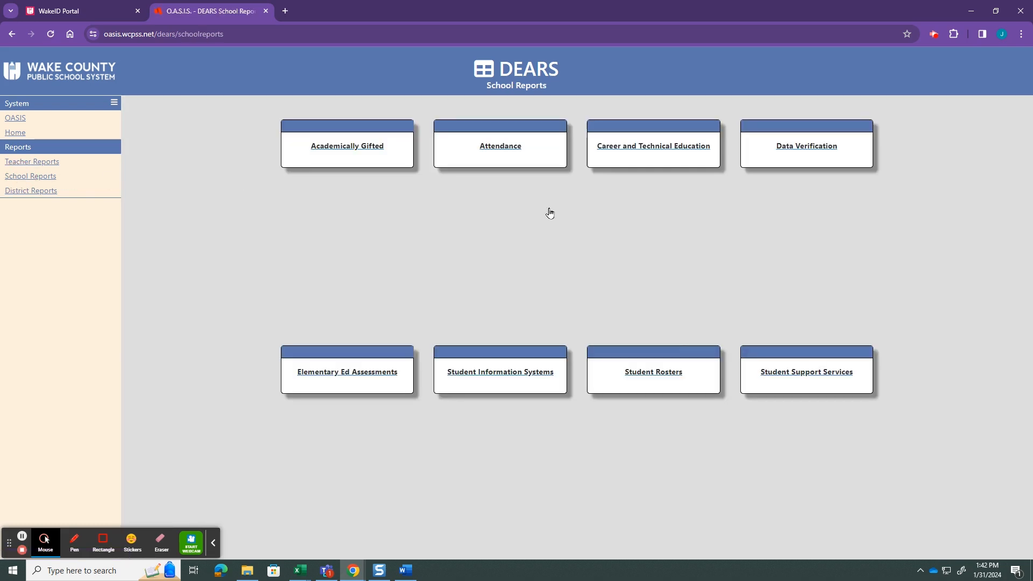
{"action": "left_click", "coordinate": [659, 379]}
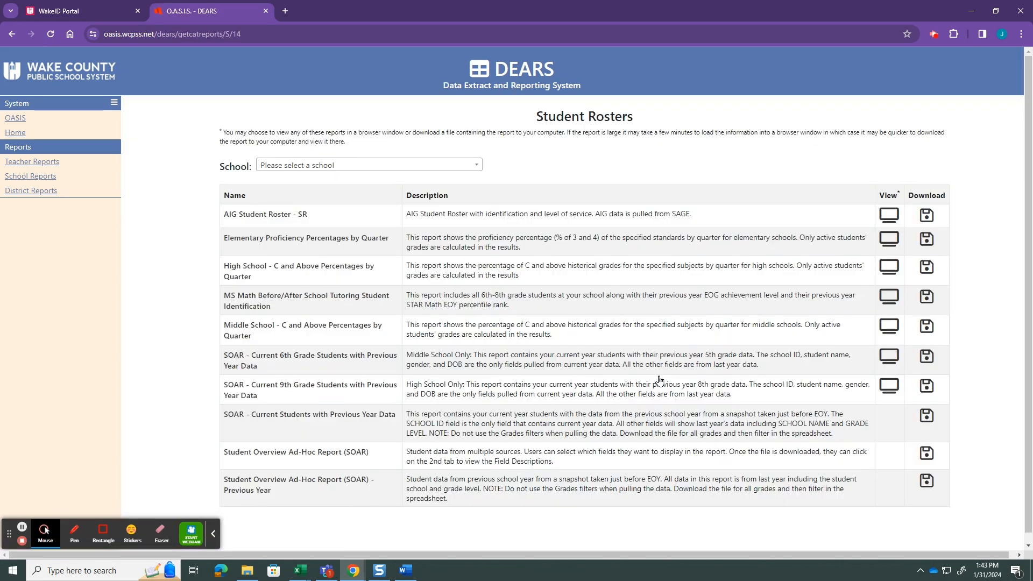
Choose Alston Ridge Middle (920309) as the school and open the download options for the Student Overview Ad-Hoc Report (SOAR)
{"action": "left_click", "coordinate": [477, 166]}
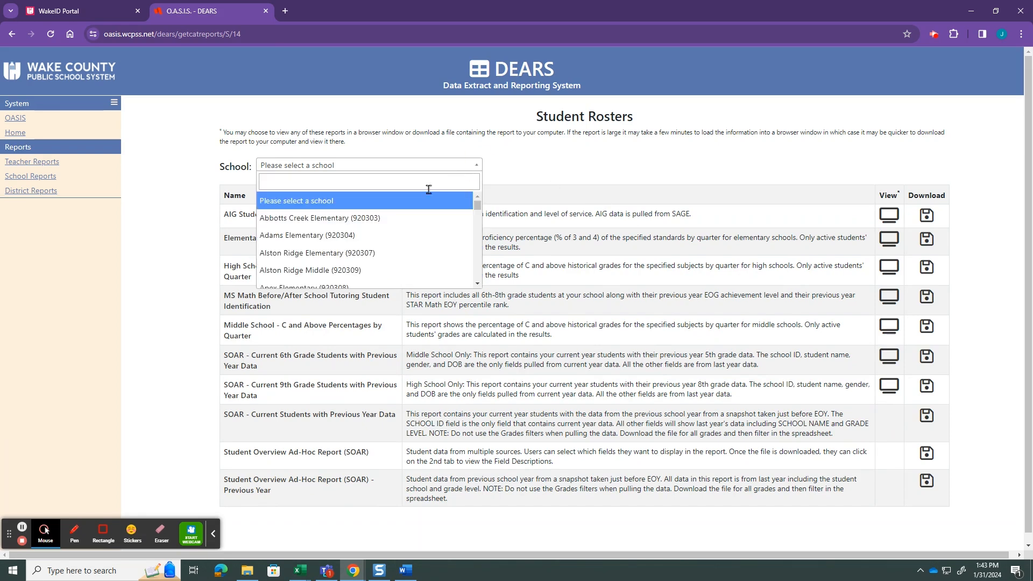
{"action": "left_click", "coordinate": [346, 270]}
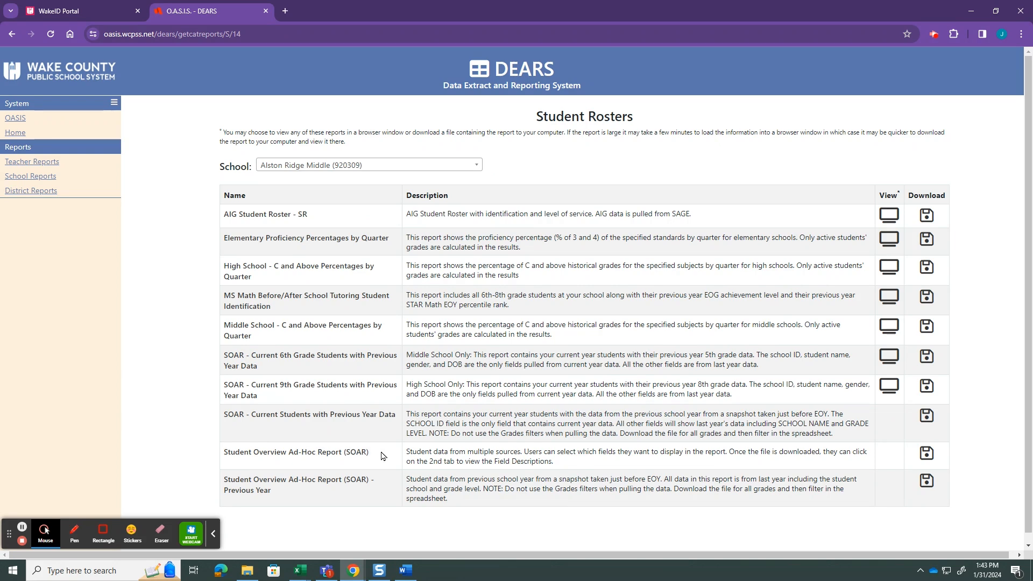
{"action": "left_click", "coordinate": [926, 455]}
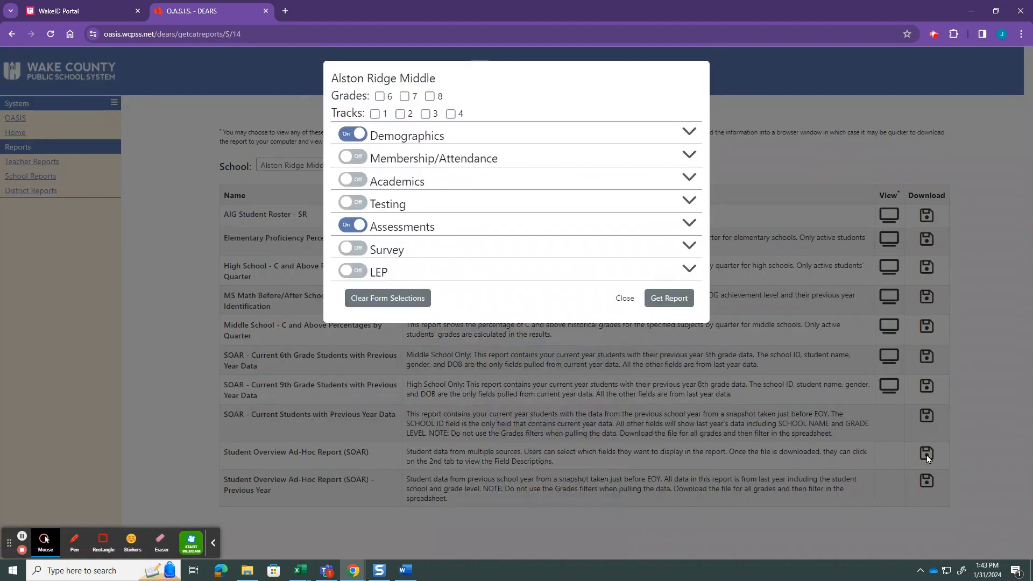
Clear the preset Demographics and Assessments selections, and include only STUDENT ID, LAST NAME, FIRST NAME, GRADE LEVEL and ETHNICITY / RACE
{"action": "left_click", "coordinate": [358, 134]}
{"action": "left_click", "coordinate": [361, 226]}
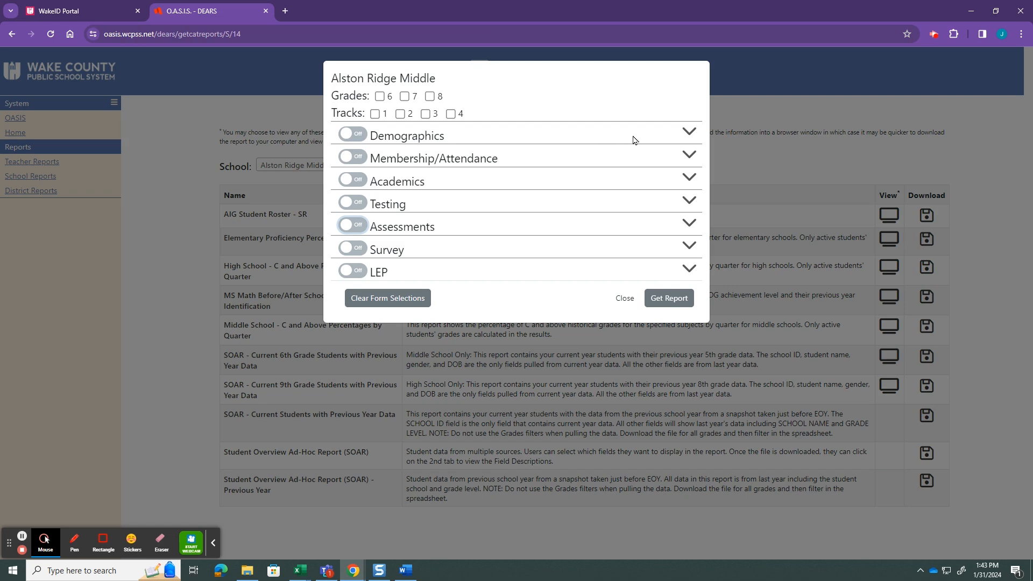
{"action": "left_click", "coordinate": [690, 134]}
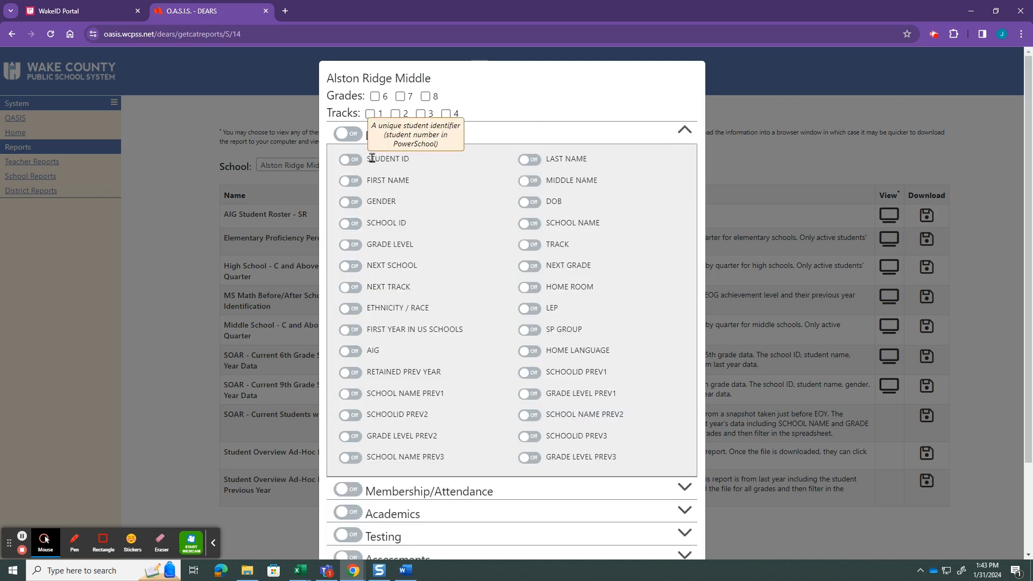
{"action": "left_click", "coordinate": [351, 160]}
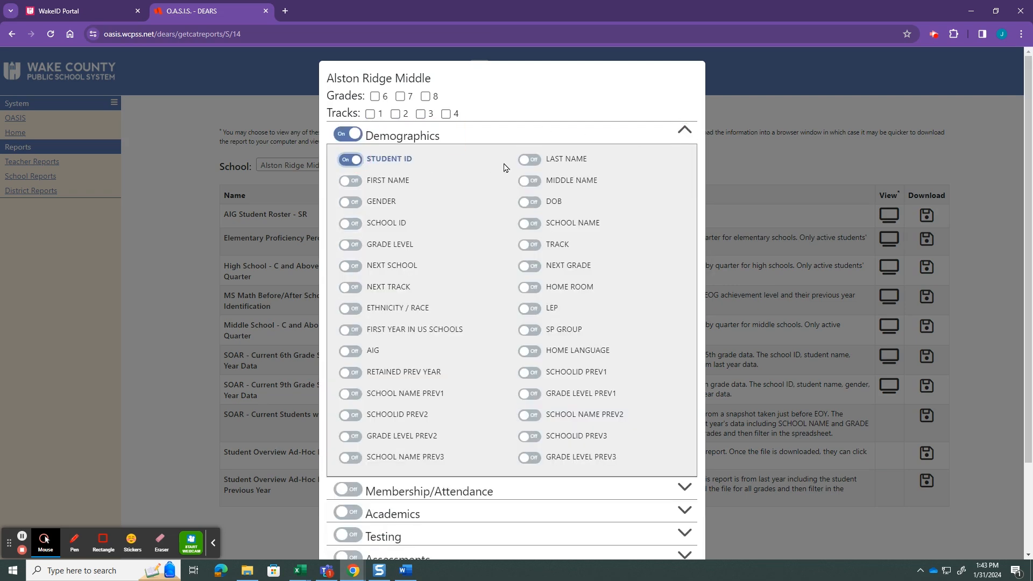
{"action": "left_click", "coordinate": [529, 159]}
{"action": "left_click", "coordinate": [348, 182]}
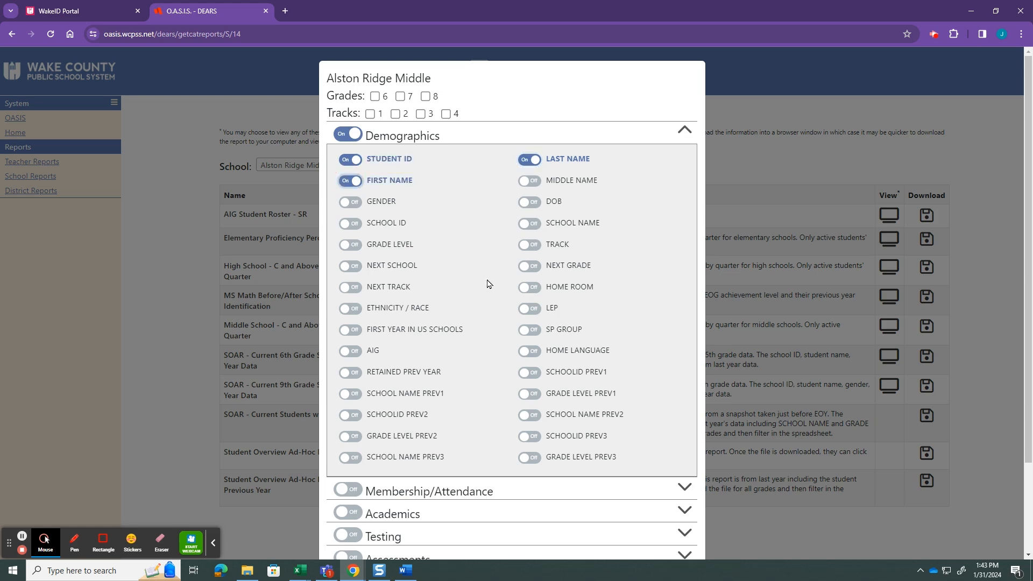
{"action": "left_click", "coordinate": [349, 246]}
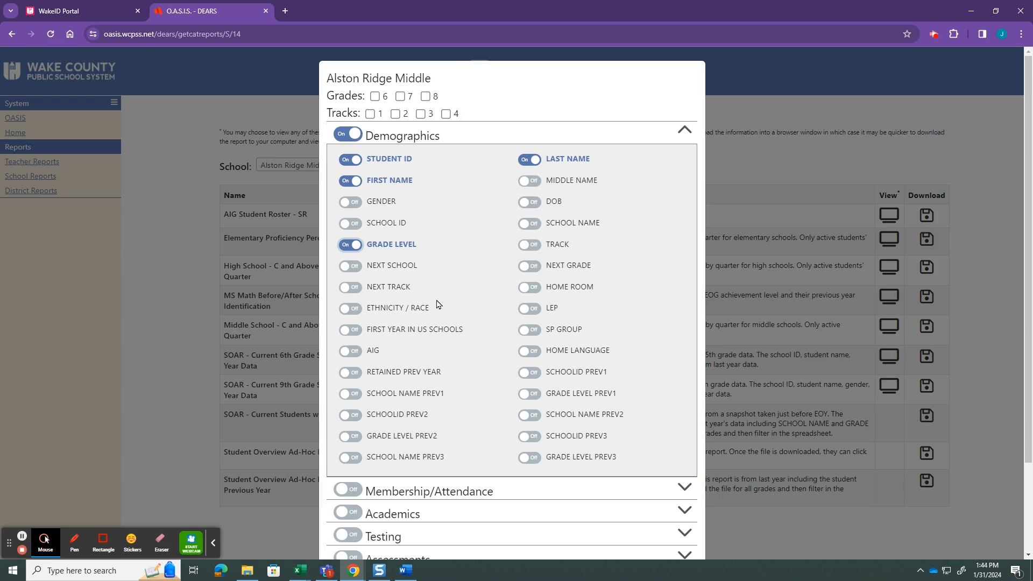
{"action": "left_click", "coordinate": [350, 310]}
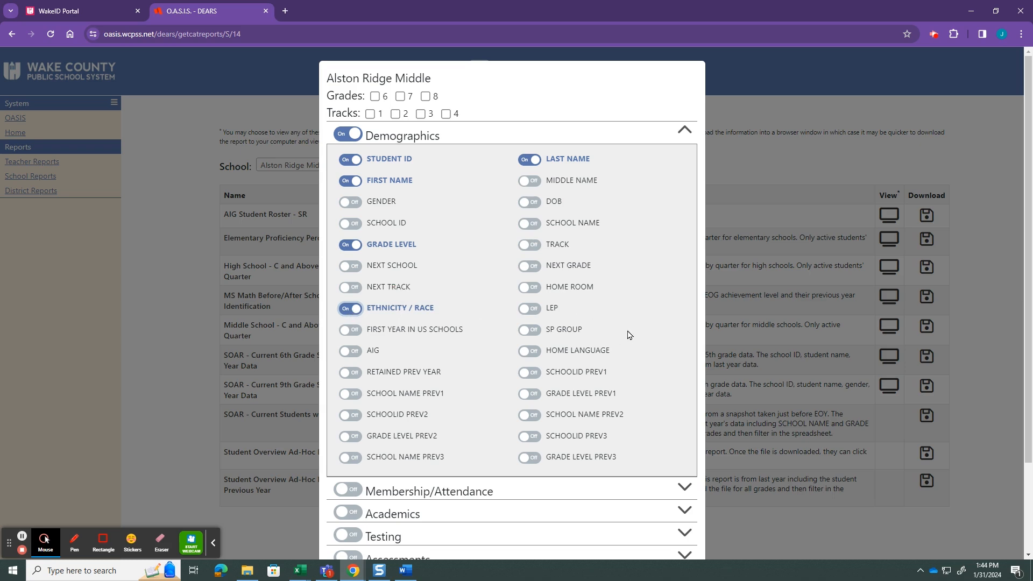
Include the current-year MOY risk levels for FastBridge AUTOreading and FastBridge aReading from the Assessments fields
{"action": "scroll", "coordinate": [628, 335], "scroll_direction": "down", "scroll_amount": 1}
{"action": "scroll", "coordinate": [628, 335], "scroll_direction": "down", "scroll_amount": 1}
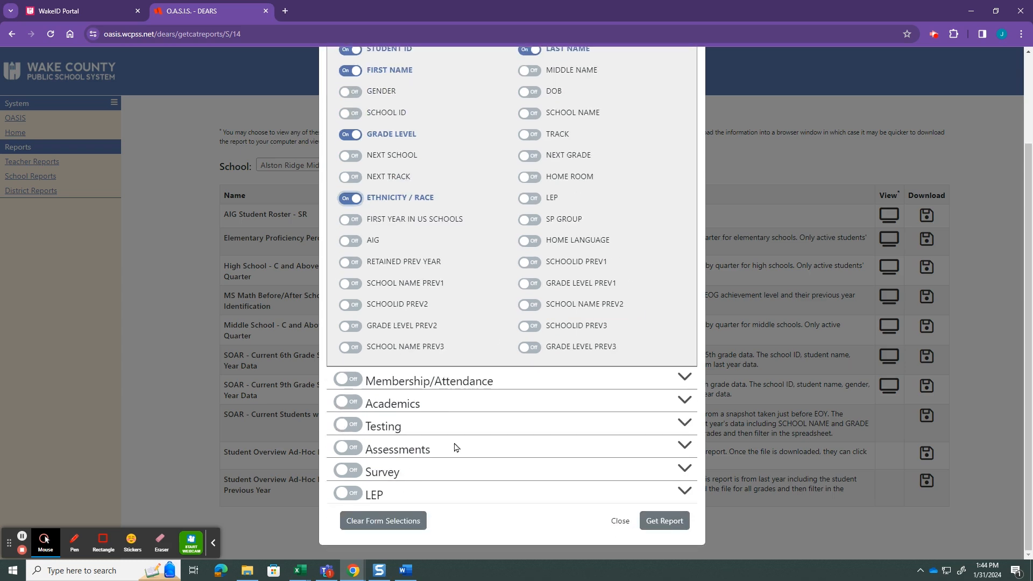
{"action": "left_click", "coordinate": [683, 446]}
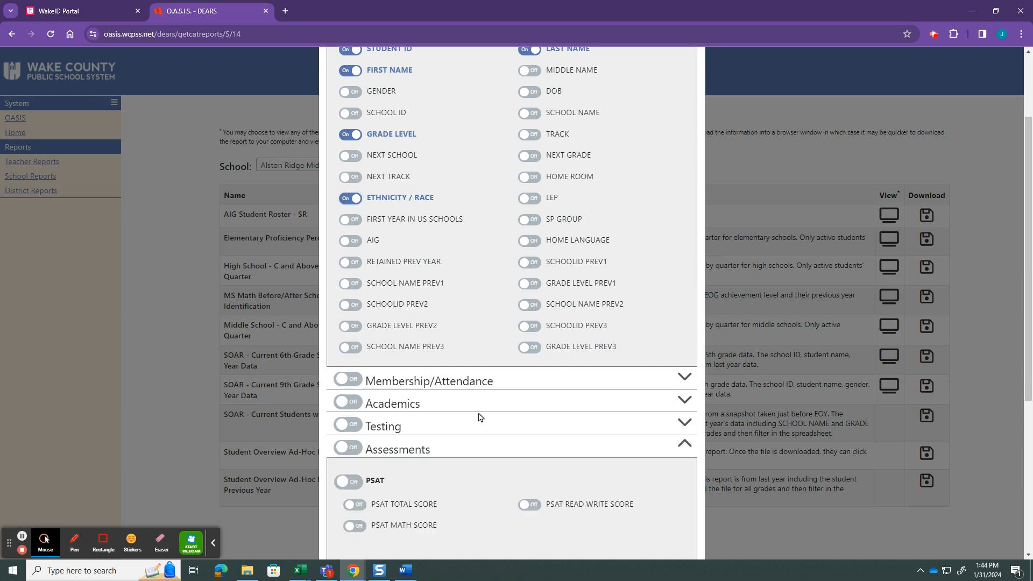
{"action": "scroll", "coordinate": [490, 470], "scroll_direction": "down", "scroll_amount": 5}
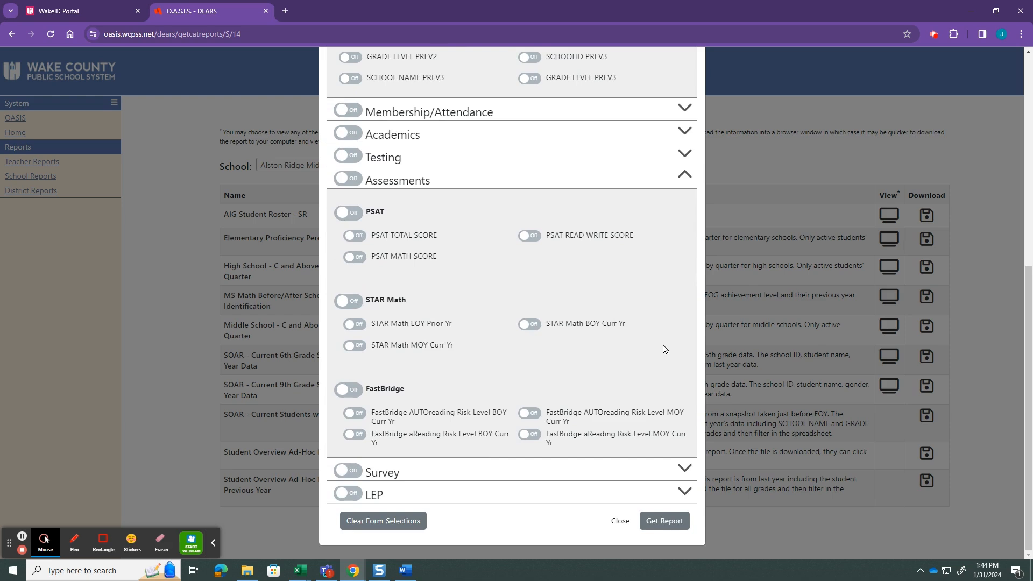
{"action": "left_click", "coordinate": [530, 414]}
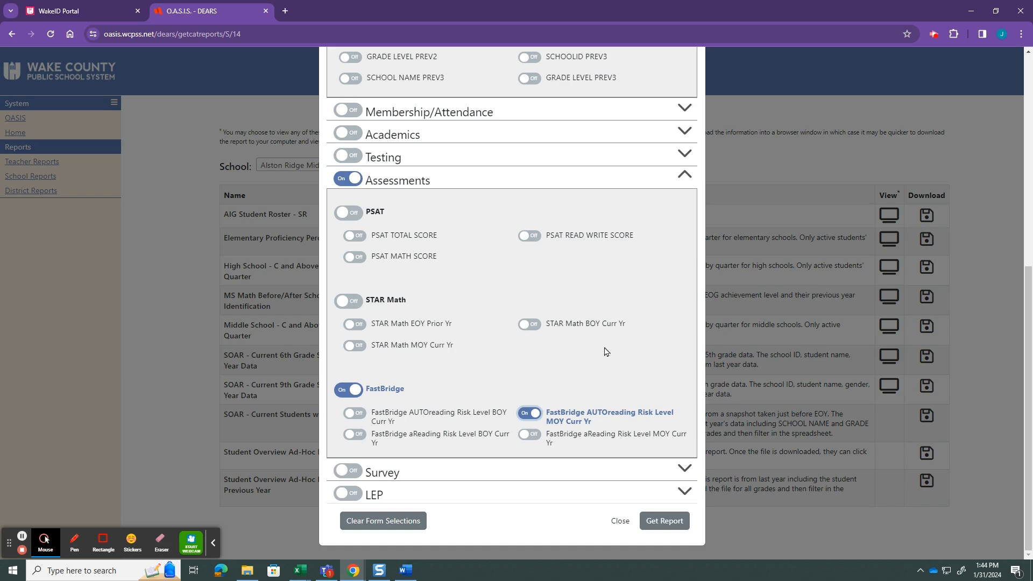
{"action": "left_click", "coordinate": [531, 438]}
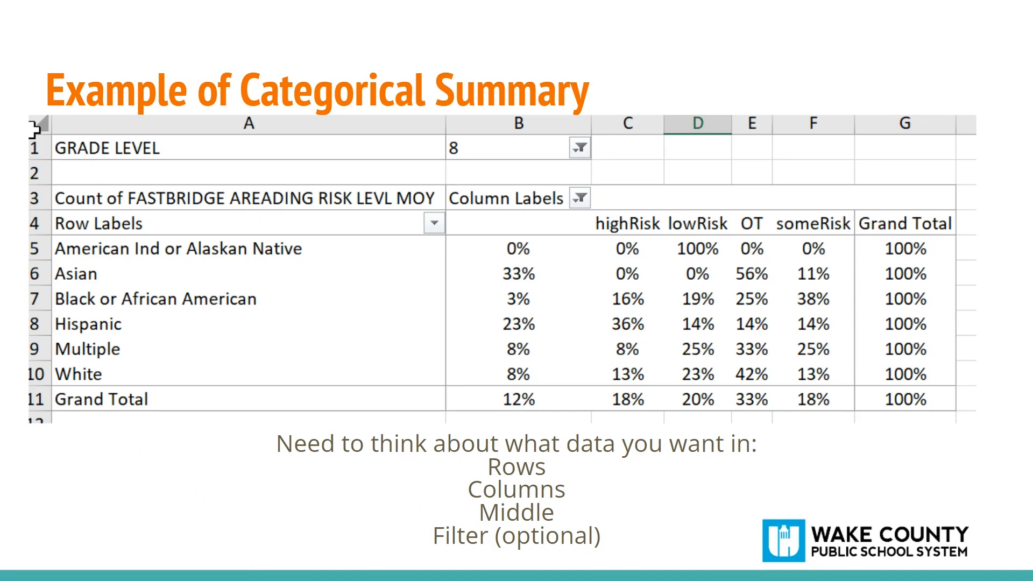
{"action": "left_click_drag", "start_coordinate": [1032, 24], "coordinate": [355, 58]}
{"action": "left_click", "coordinate": [781, 58]}
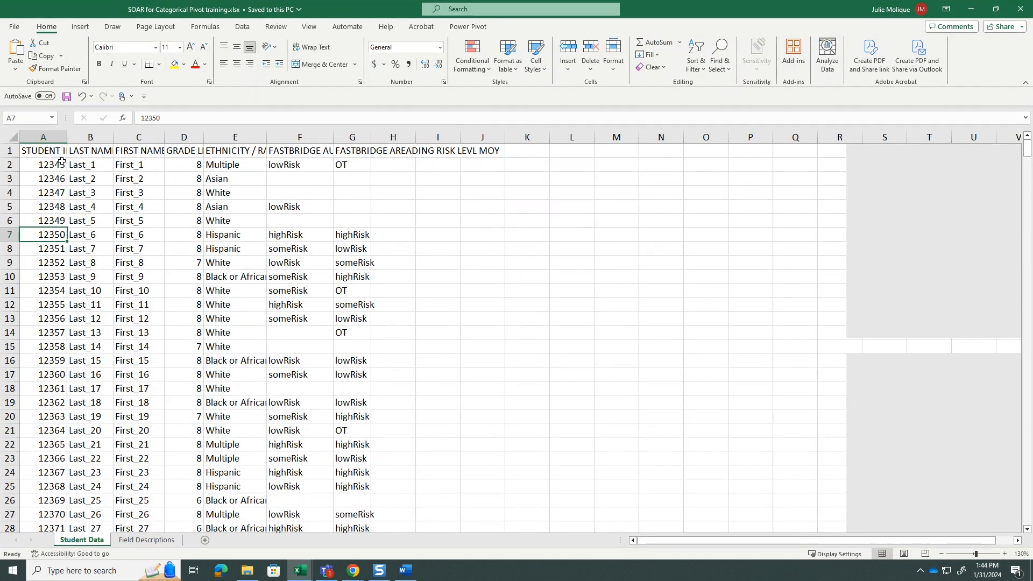
Auto-fit all column widths on the Student Data sheet to their contents
{"action": "left_click", "coordinate": [10, 137]}
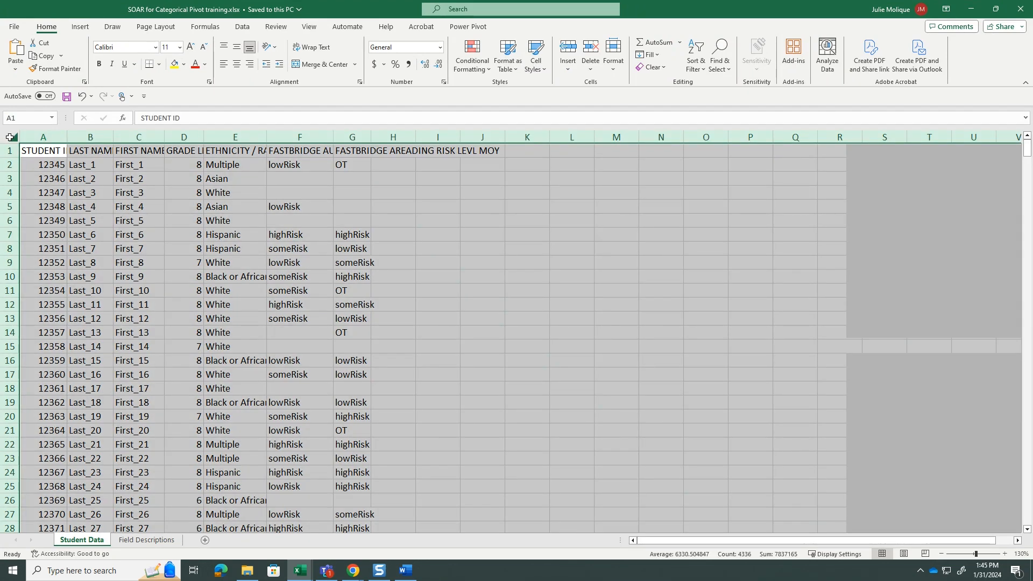
{"action": "double_click", "coordinate": [68, 138]}
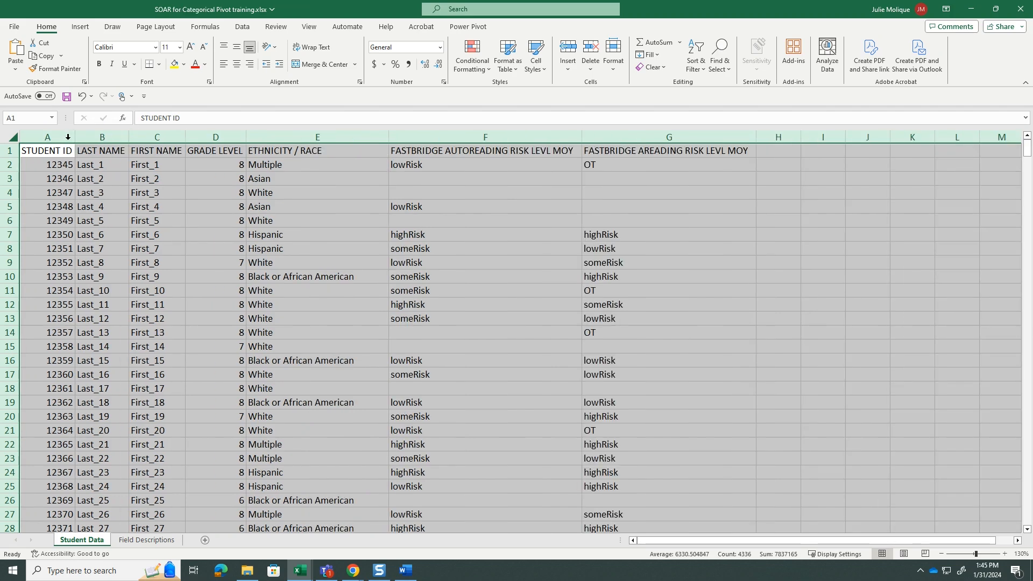
{"action": "left_click", "coordinate": [712, 354]}
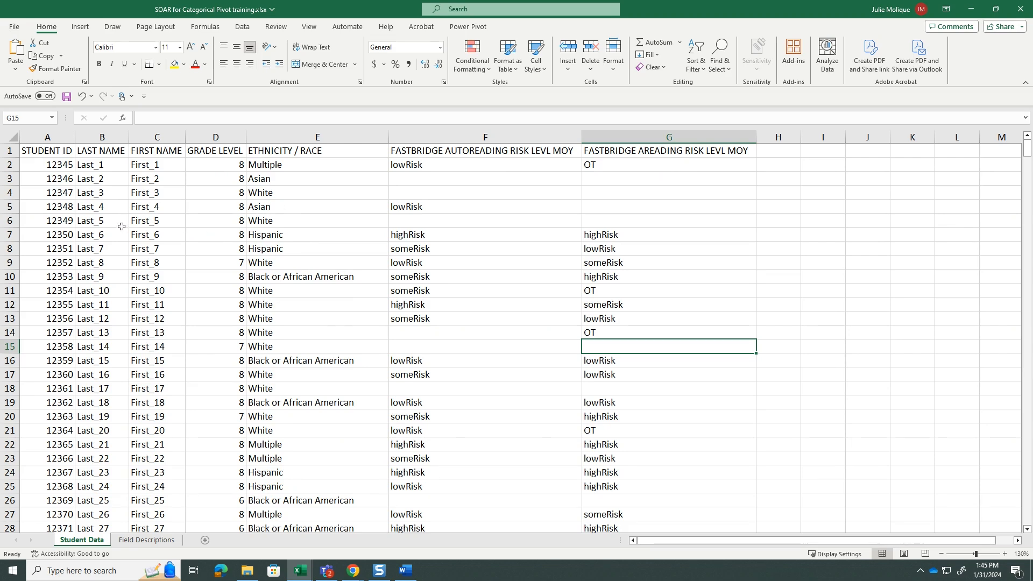
Insert a PivotTable on a new worksheet from columns A to G of the Student Data sheet
{"action": "left_click", "coordinate": [10, 137]}
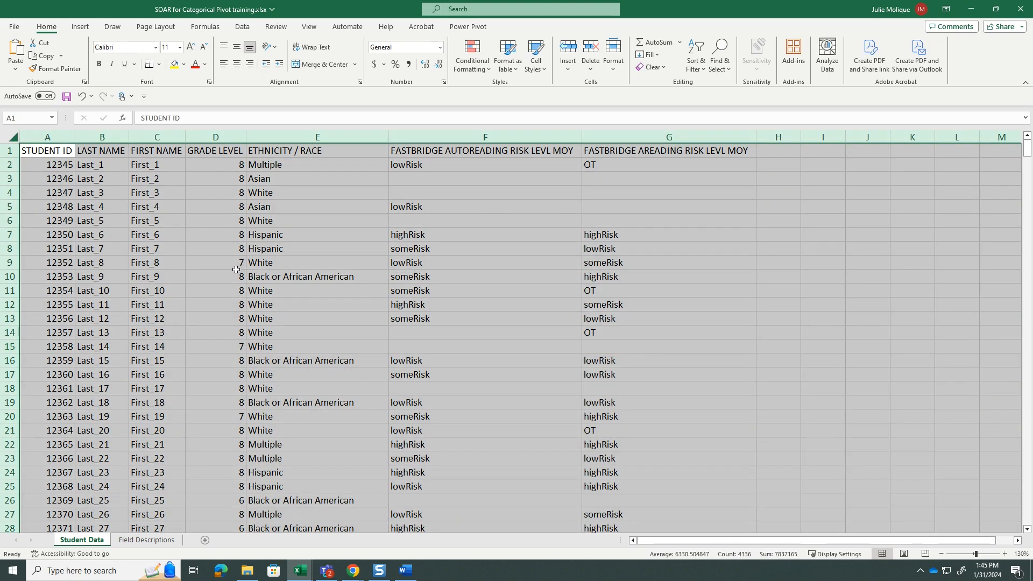
{"action": "left_click", "coordinate": [79, 29]}
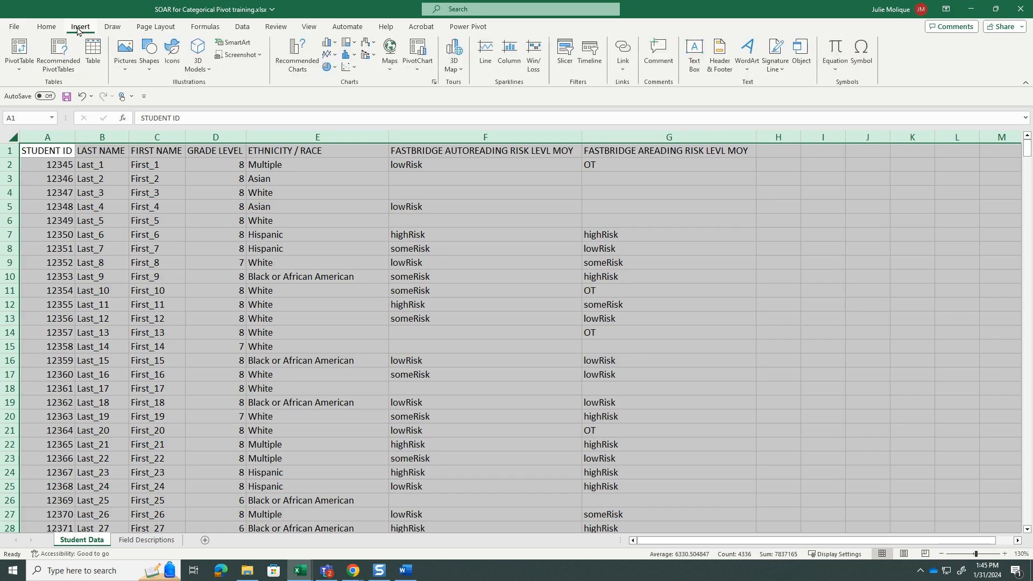
{"action": "left_click", "coordinate": [18, 51]}
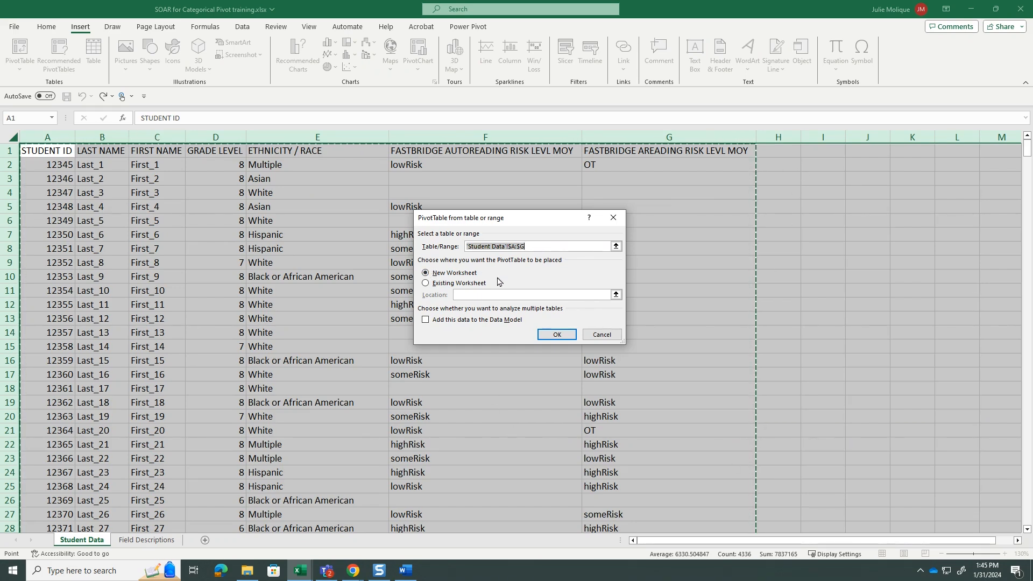
{"action": "left_click", "coordinate": [552, 336]}
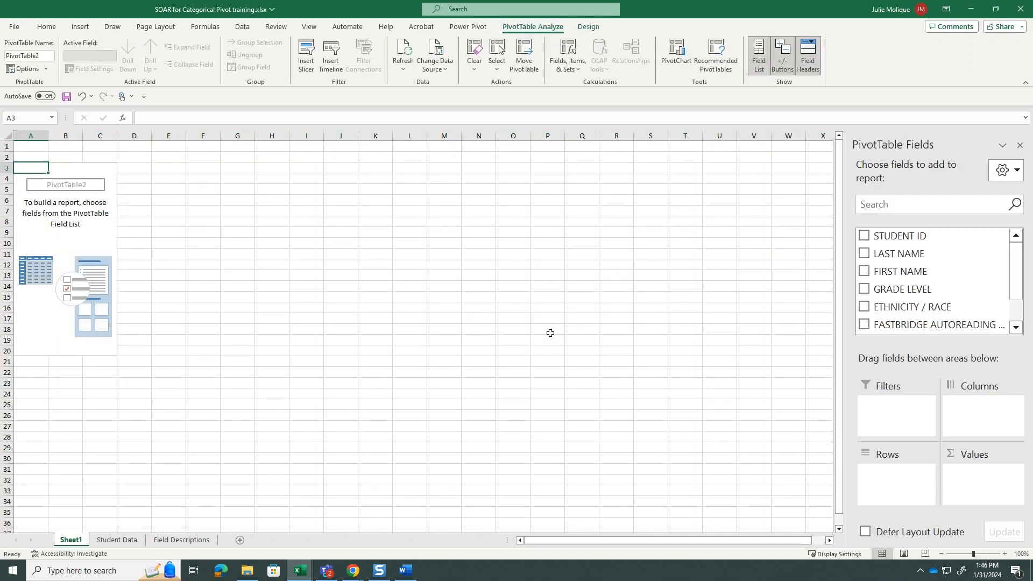
Add GRADE LEVEL as the PivotTable filter and ETHNICITY / RACE as the rows
{"action": "left_click_drag", "start_coordinate": [914, 292], "coordinate": [895, 419]}
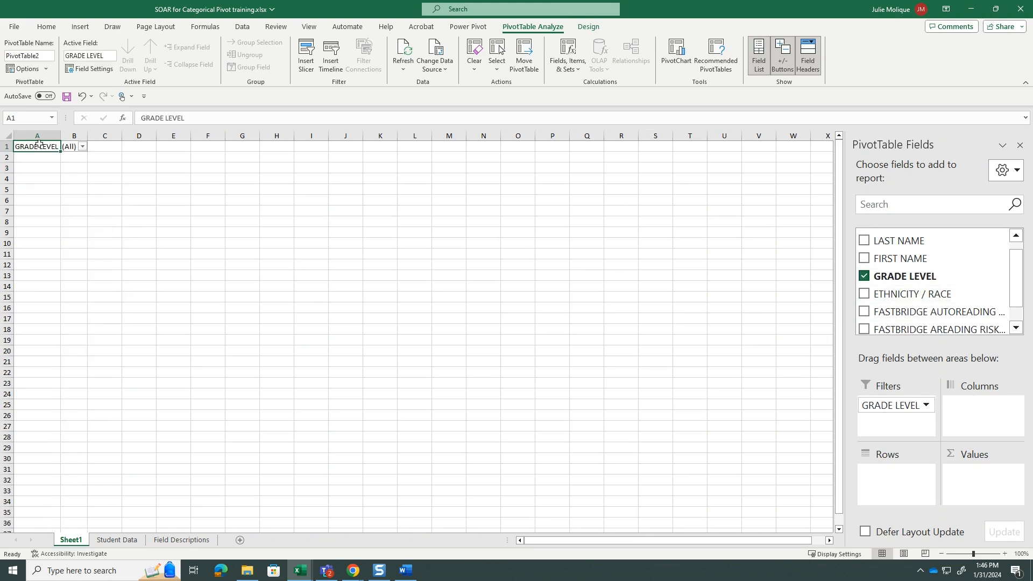
{"action": "left_click", "coordinate": [83, 148]}
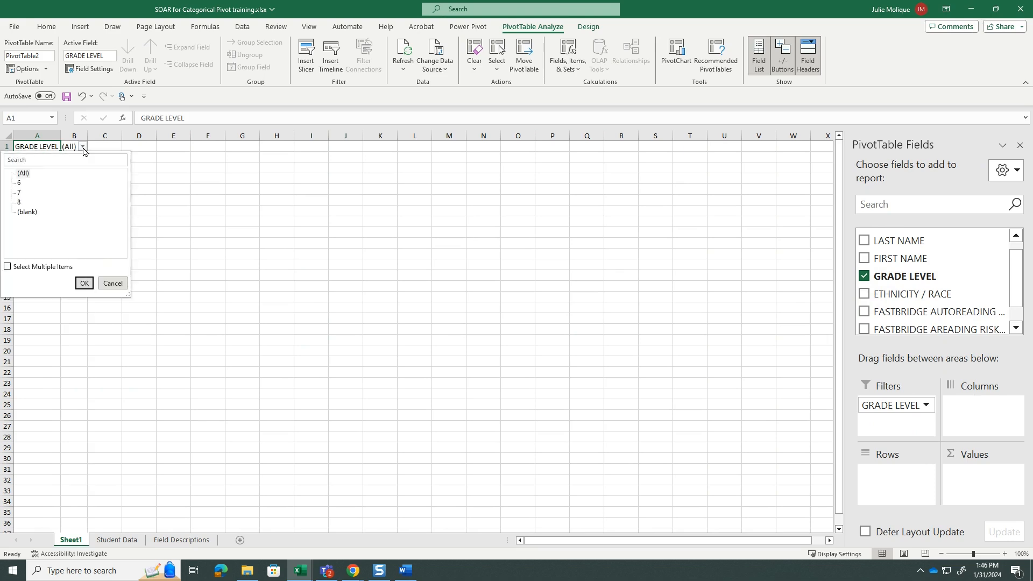
{"action": "left_click", "coordinate": [82, 148]}
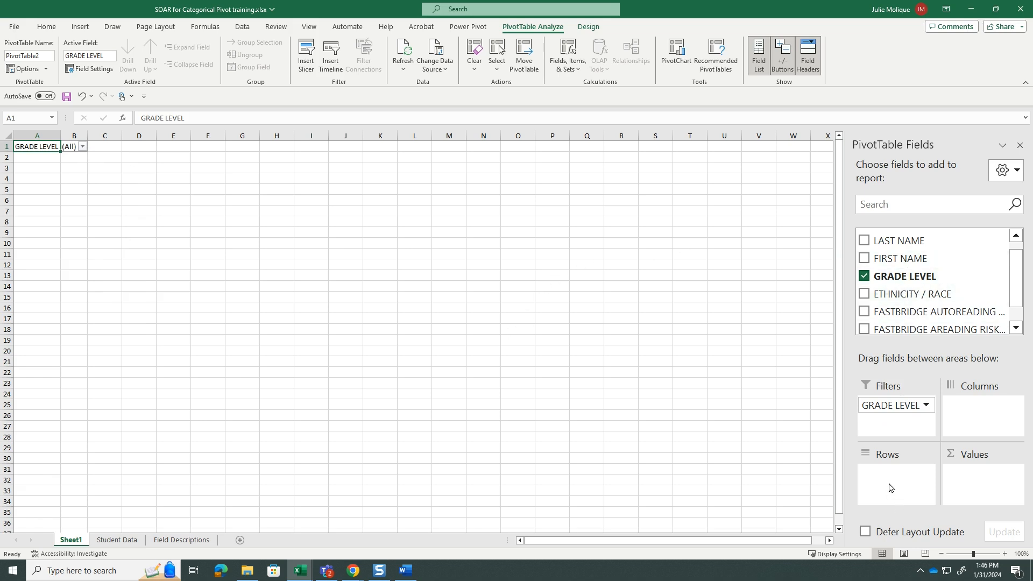
{"action": "mouse_move", "coordinate": [911, 293]}
{"action": "left_mouse_down"}
{"action": "mouse_move", "coordinate": [878, 473]}
{"action": "mouse_move", "coordinate": [890, 486]}
{"action": "left_mouse_up"}
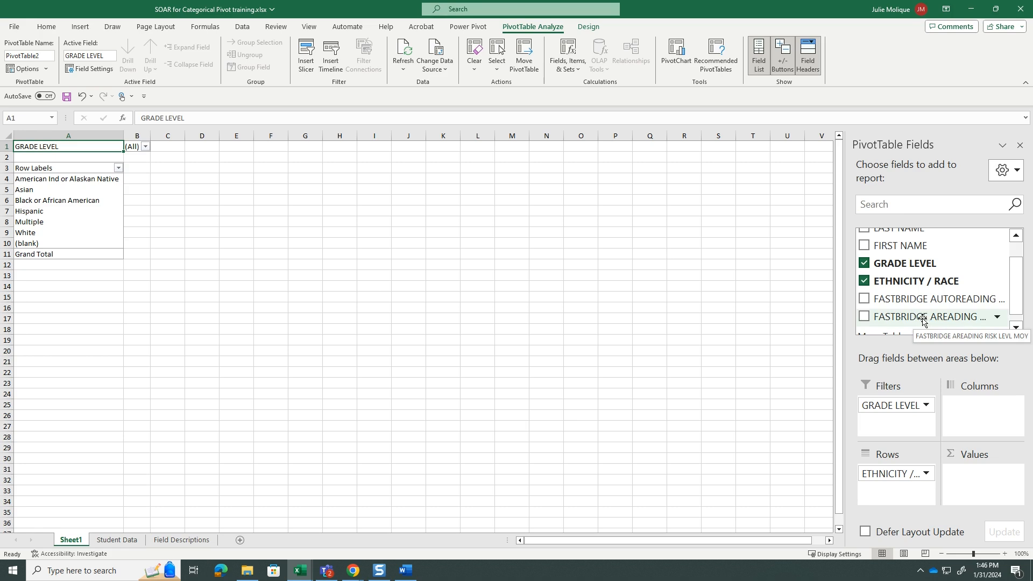
Add FASTBRIDGE AREADING RISK LEVL MOY to the PivotTable as a count in the values and as the columns
{"action": "left_click_drag", "start_coordinate": [922, 318], "coordinate": [977, 486]}
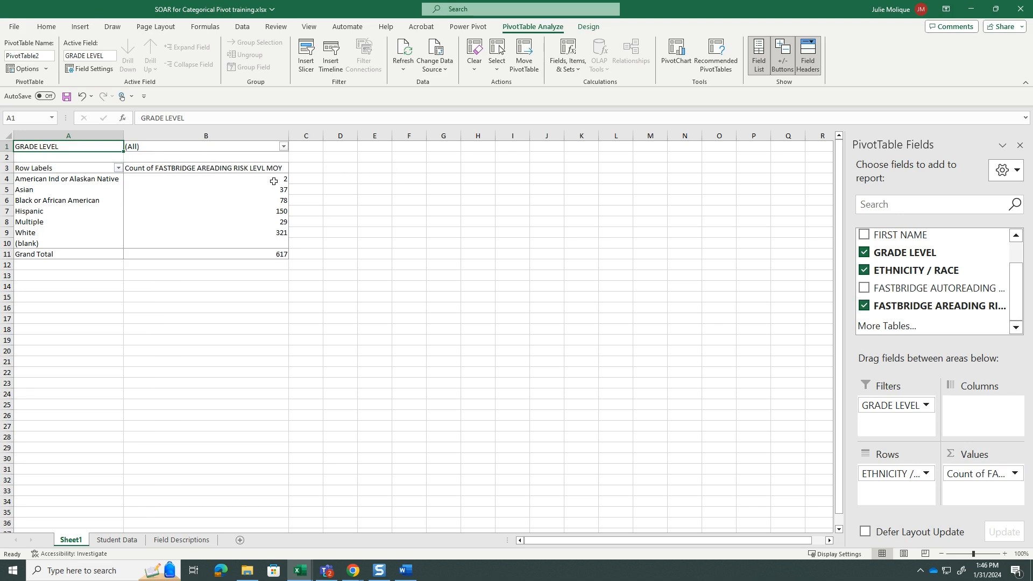
{"action": "mouse_move", "coordinate": [279, 190]}
{"action": "left_click_drag", "start_coordinate": [935, 307], "coordinate": [980, 413]}
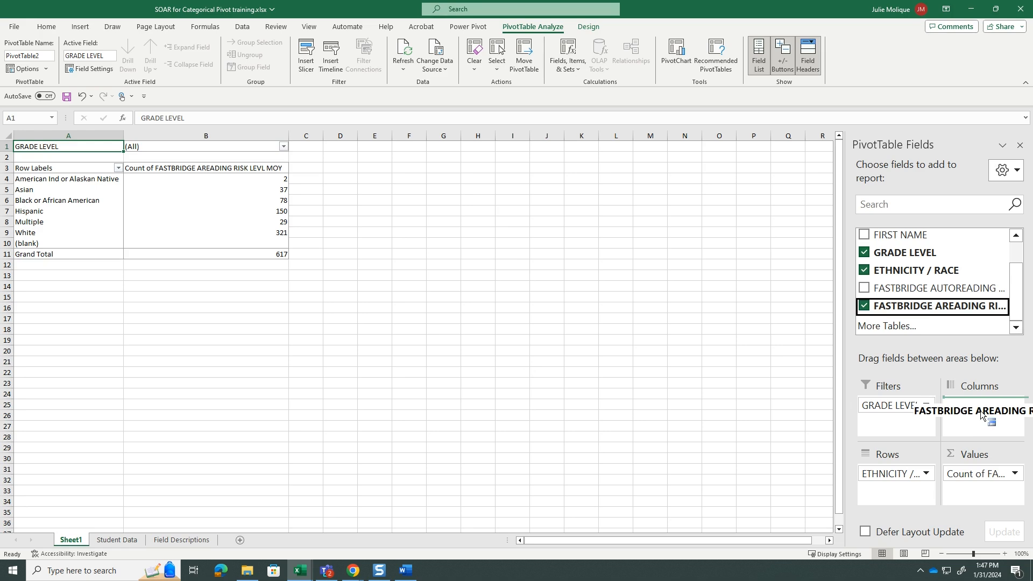
{"action": "left_click_drag", "start_coordinate": [980, 411], "coordinate": [980, 411]}
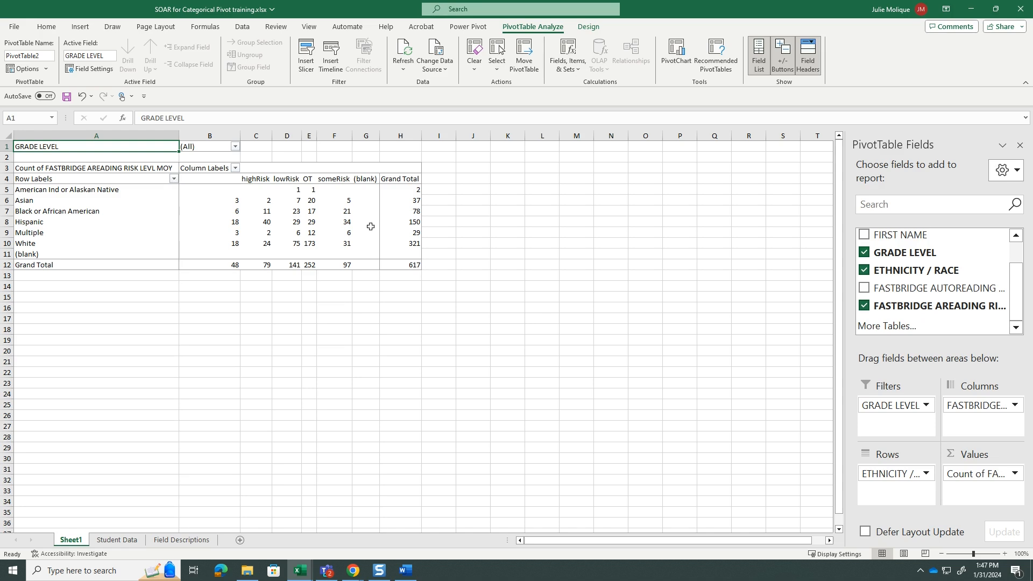
Center the PivotTable's column headings, counts and grand totals in cells B4 to H12
{"action": "left_click_drag", "start_coordinate": [214, 182], "coordinate": [389, 262]}
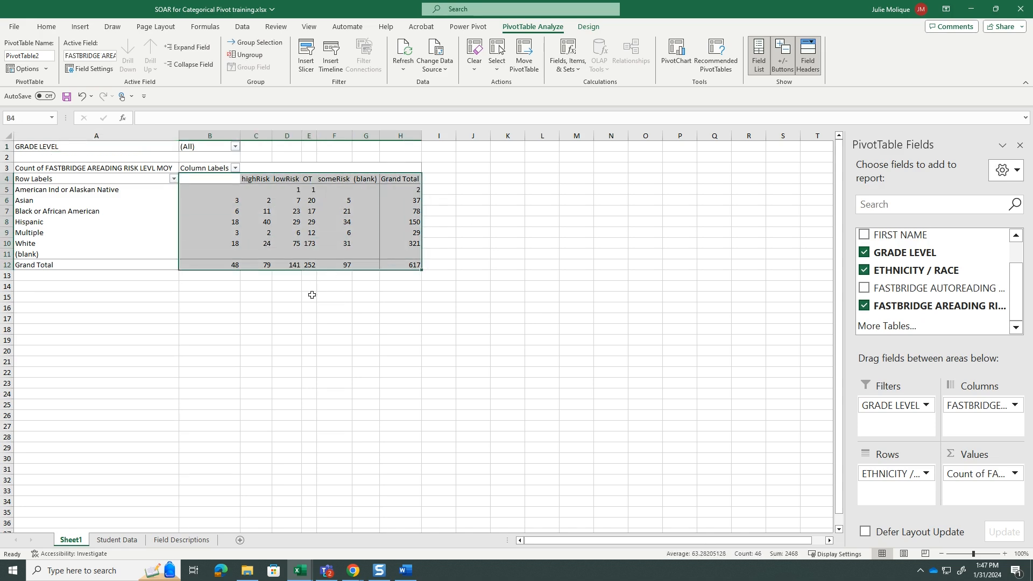
{"action": "left_click", "coordinate": [47, 28]}
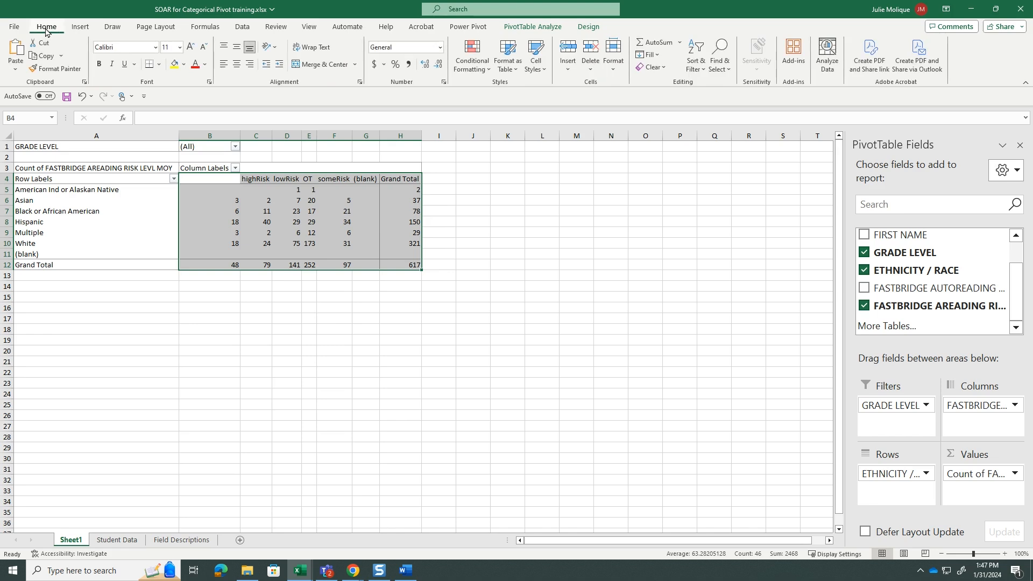
{"action": "left_click", "coordinate": [235, 69]}
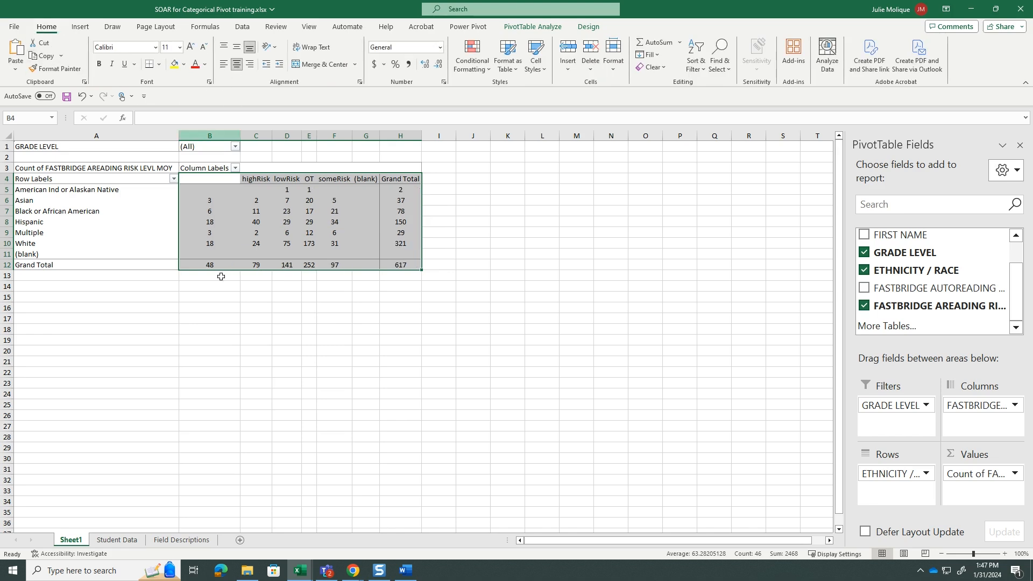
{"action": "left_click", "coordinate": [400, 370]}
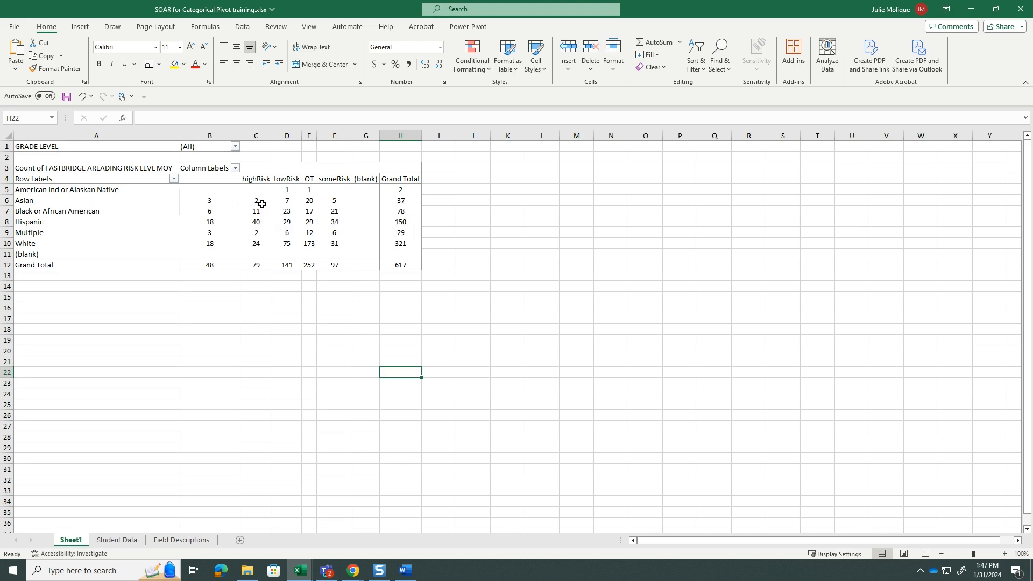
Show the student records behind the Asian highRisk count on a new sheet, and return to the PivotTable on Sheet1
{"action": "mouse_move", "coordinate": [258, 200]}
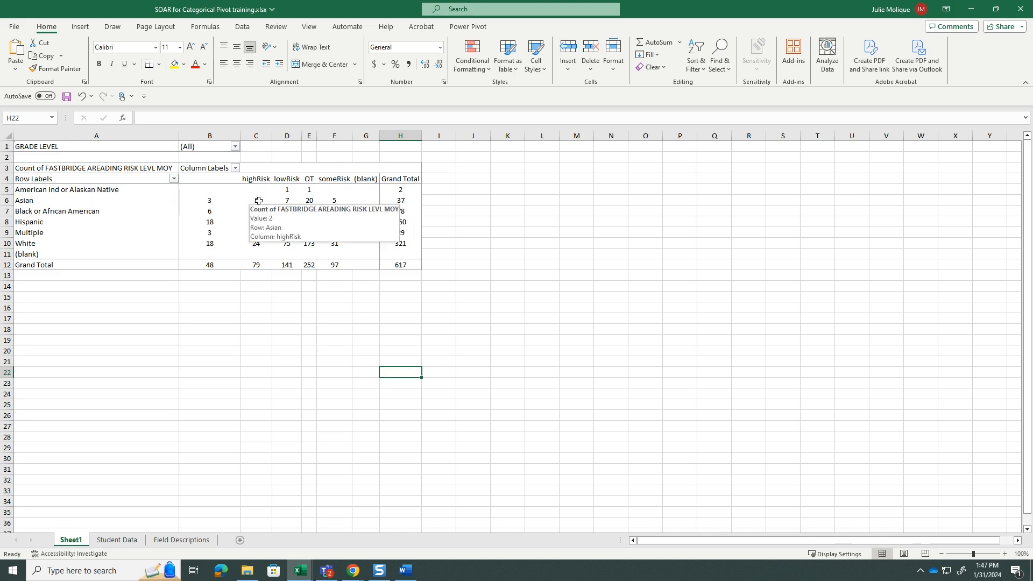
{"action": "double_click", "coordinate": [258, 200]}
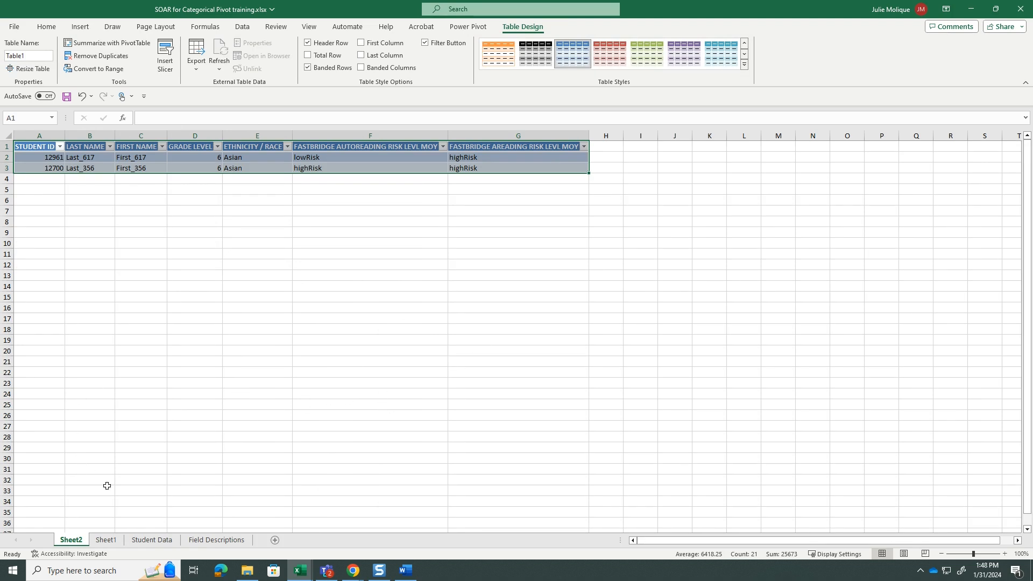
{"action": "left_click", "coordinate": [107, 540]}
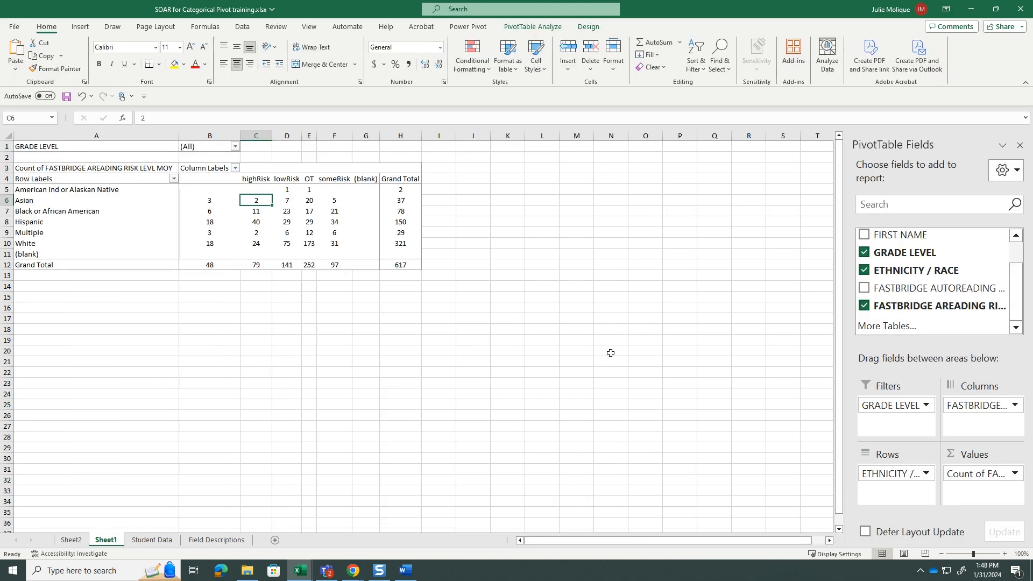
{"action": "left_click", "coordinate": [521, 318]}
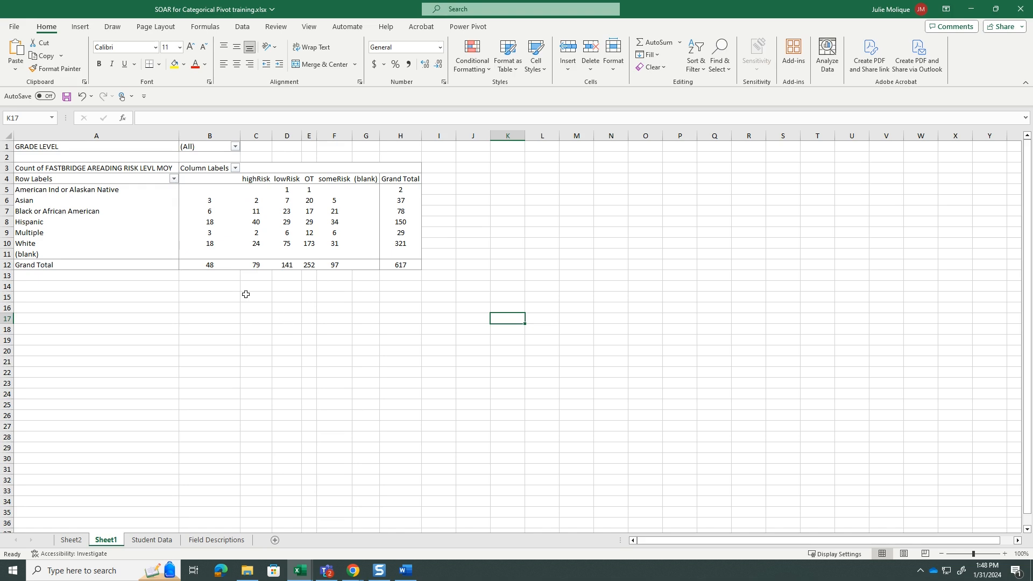
Show the PivotTable's FASTBRIDGE AREADING RISK LEVL MOY counts as % of Row Total
{"action": "left_click", "coordinate": [191, 191]}
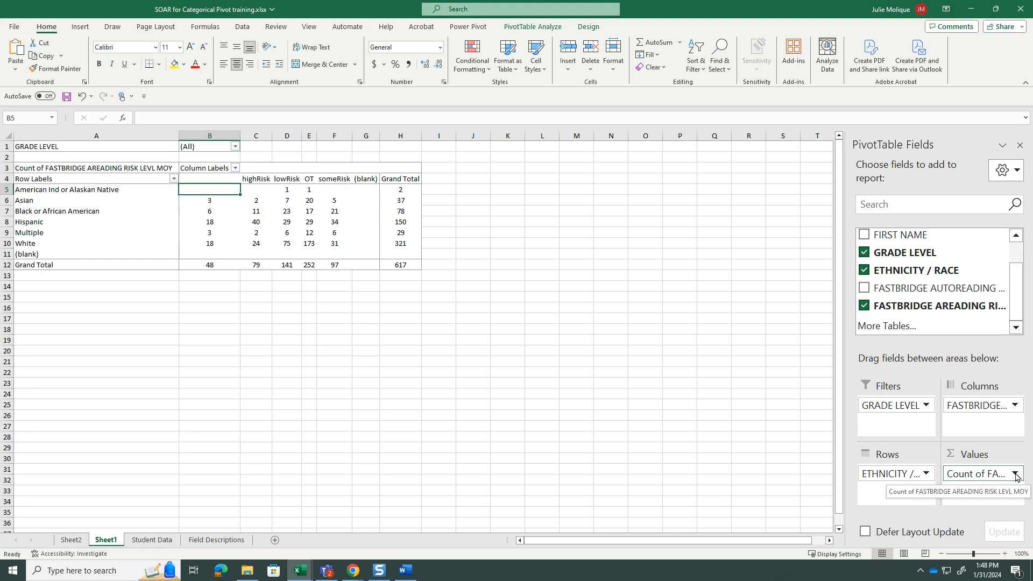
{"action": "left_click", "coordinate": [1015, 474]}
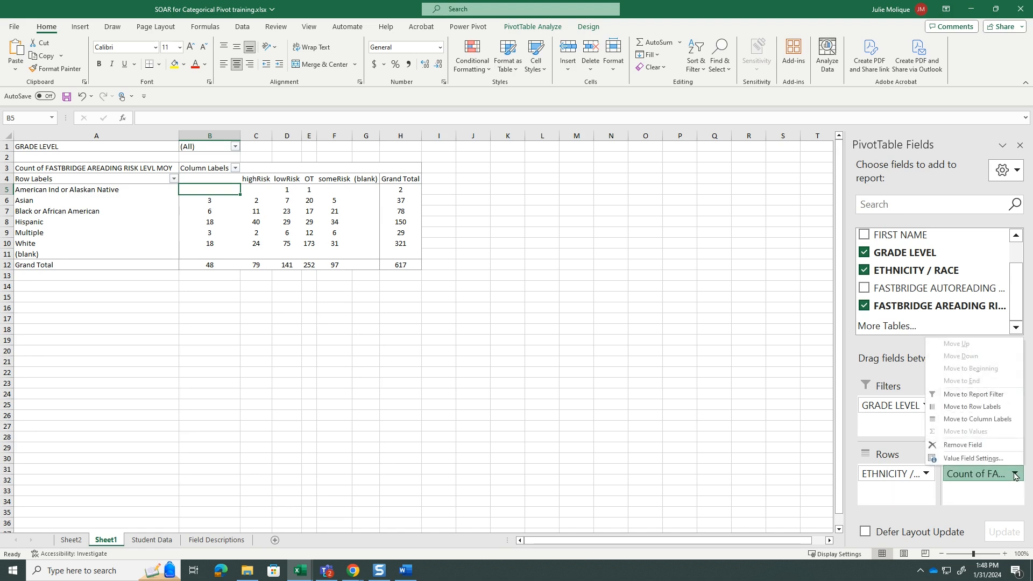
{"action": "left_click", "coordinate": [994, 458]}
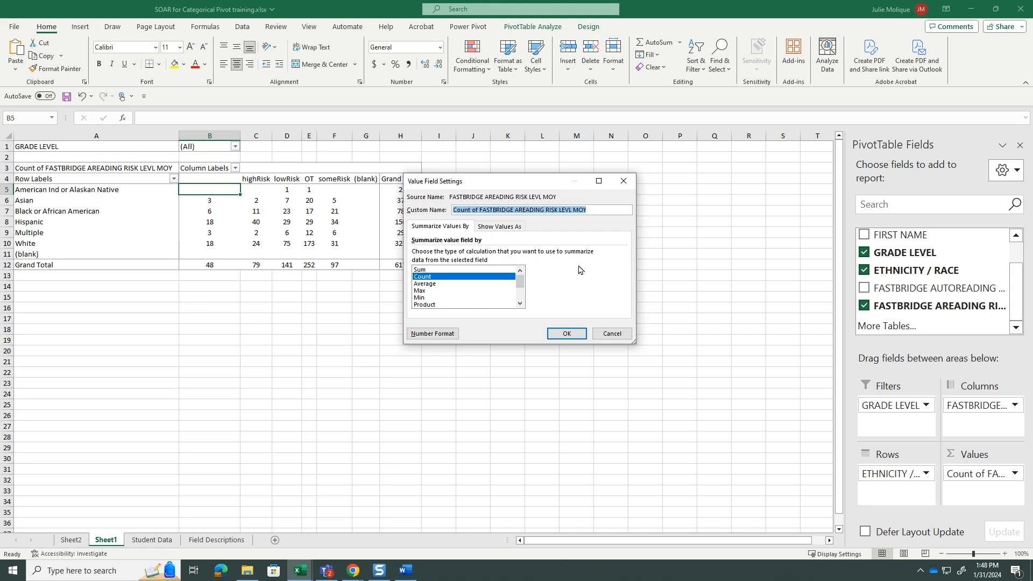
{"action": "left_click", "coordinate": [509, 229]}
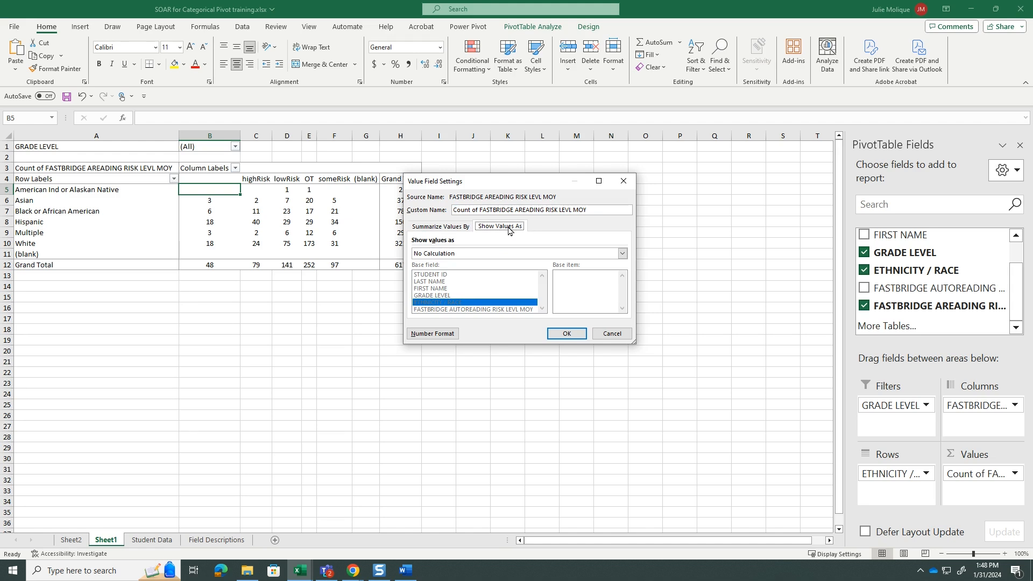
{"action": "left_click", "coordinate": [453, 228]}
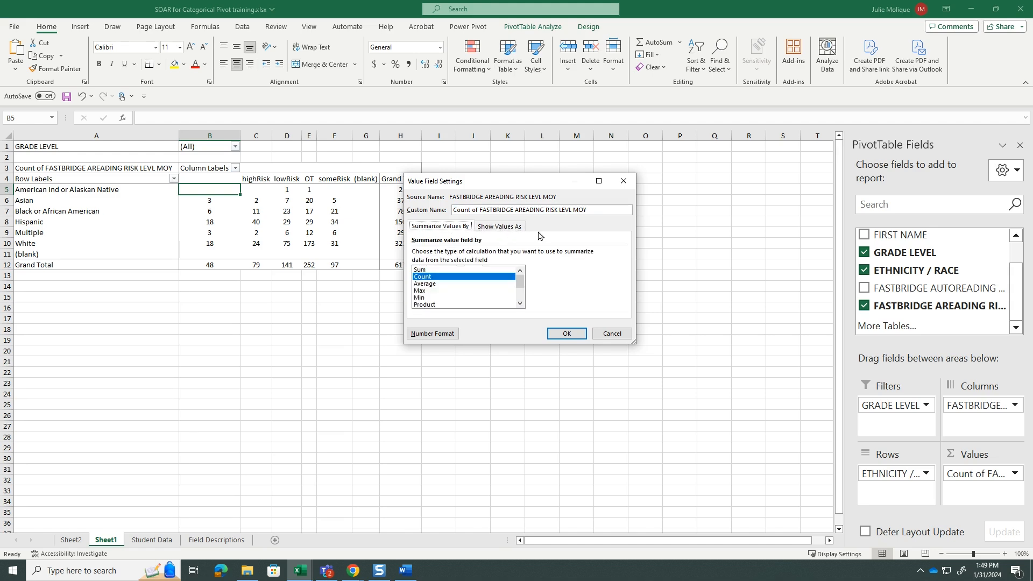
{"action": "left_click", "coordinate": [503, 229]}
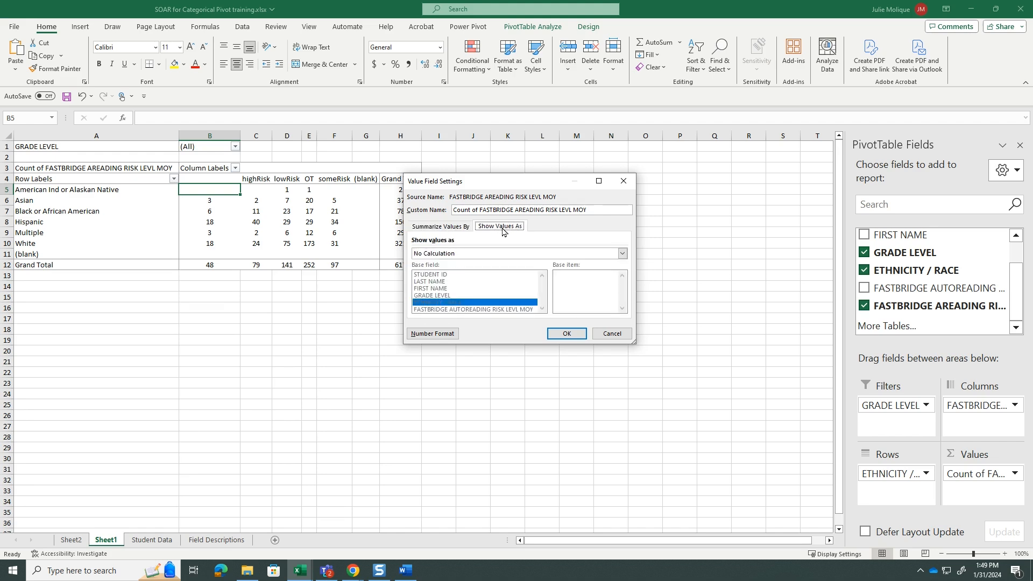
{"action": "left_click", "coordinate": [622, 253]}
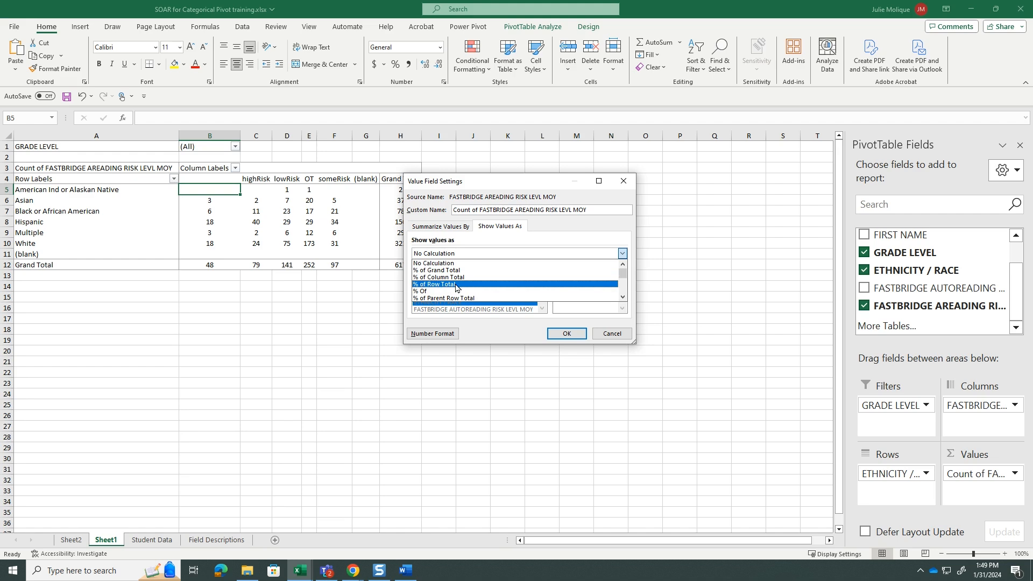
{"action": "left_click", "coordinate": [456, 287]}
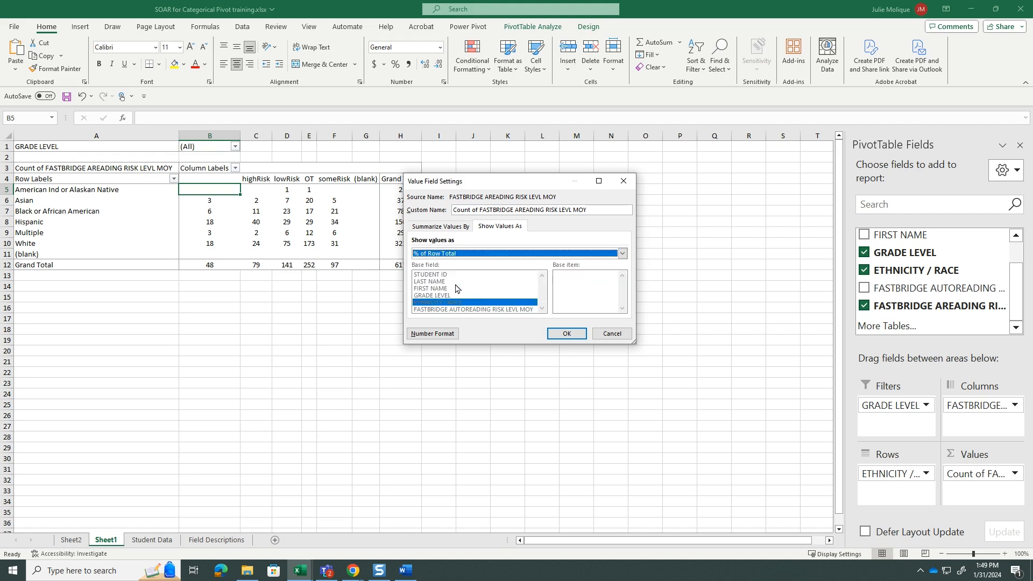
{"action": "left_click", "coordinate": [563, 333]}
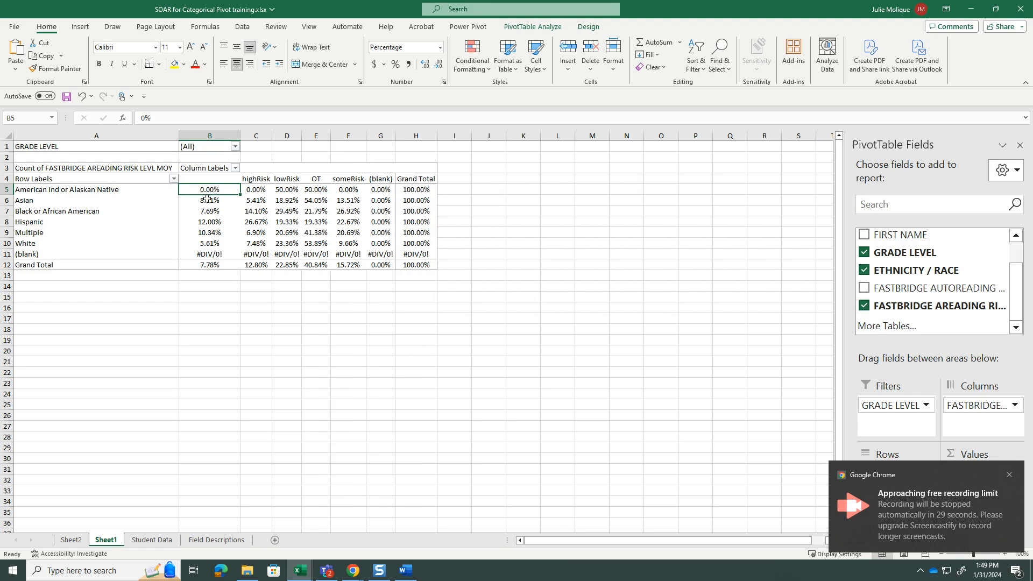
Reduce the PivotTable percentages in cells B5 to H12 to zero decimal places
{"action": "mouse_move", "coordinate": [209, 198]}
{"action": "left_click_drag", "start_coordinate": [206, 191], "coordinate": [414, 266]}
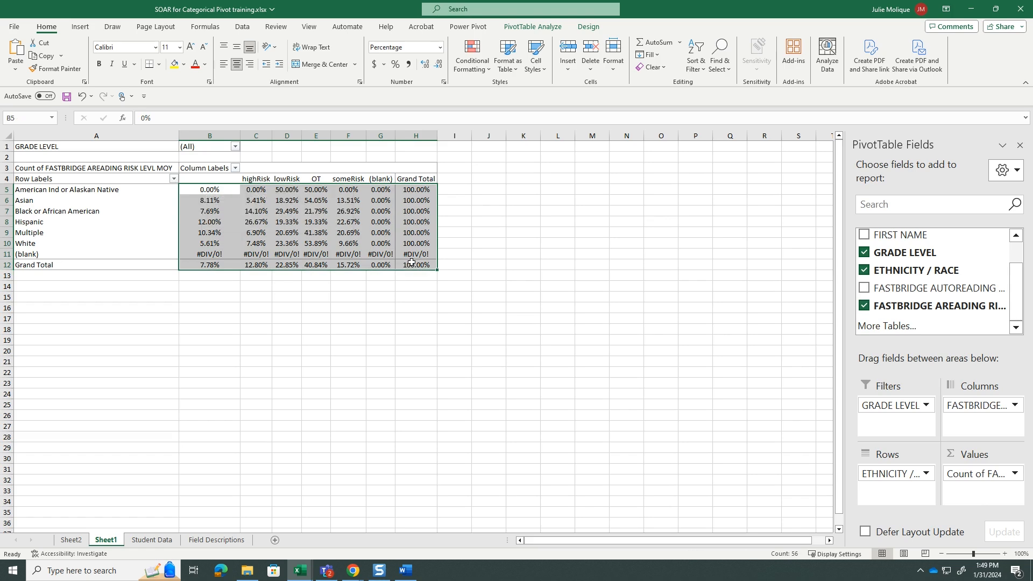
{"action": "left_click", "coordinate": [438, 65]}
{"action": "left_click", "coordinate": [438, 64]}
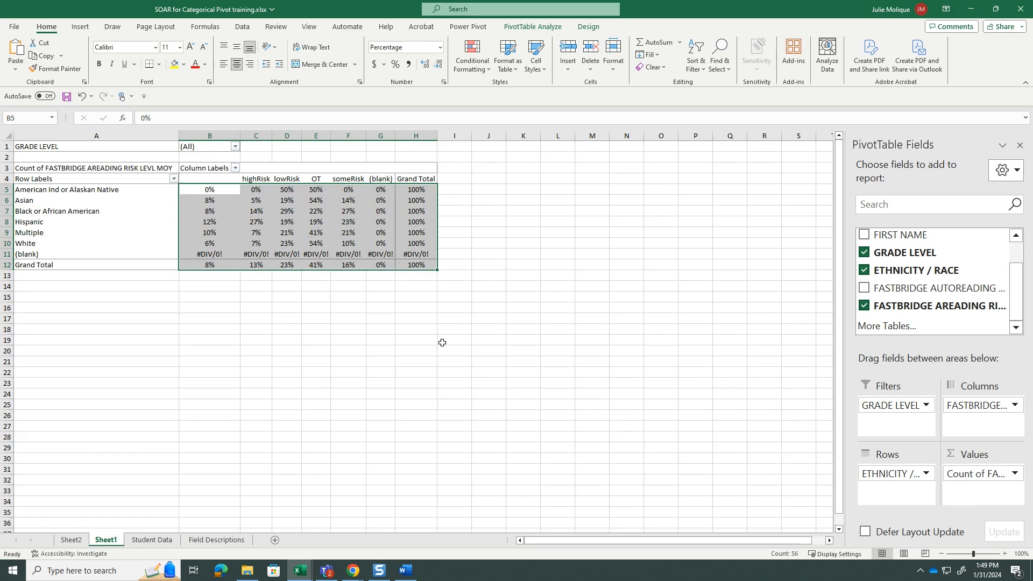
{"action": "left_click", "coordinate": [360, 303]}
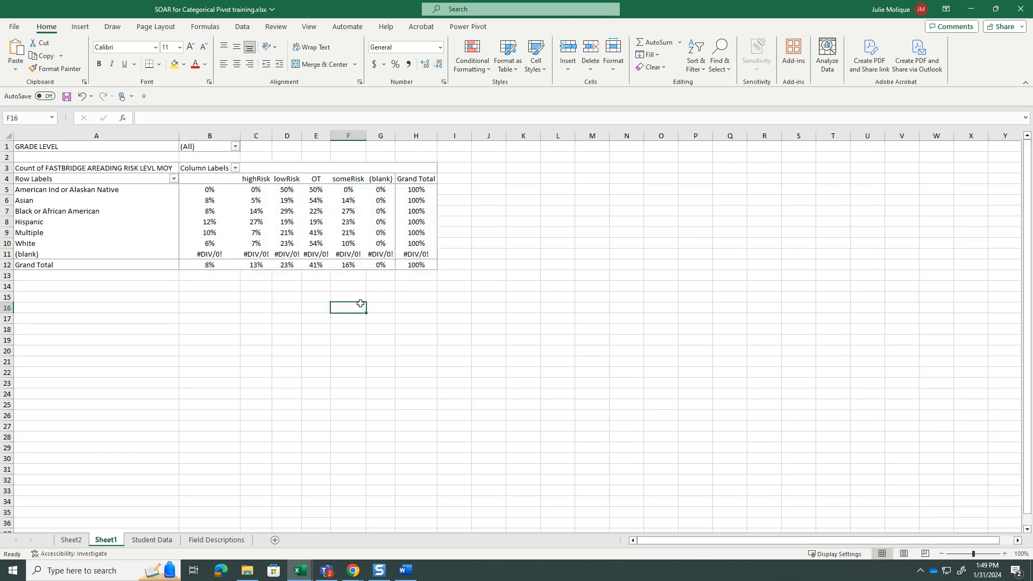